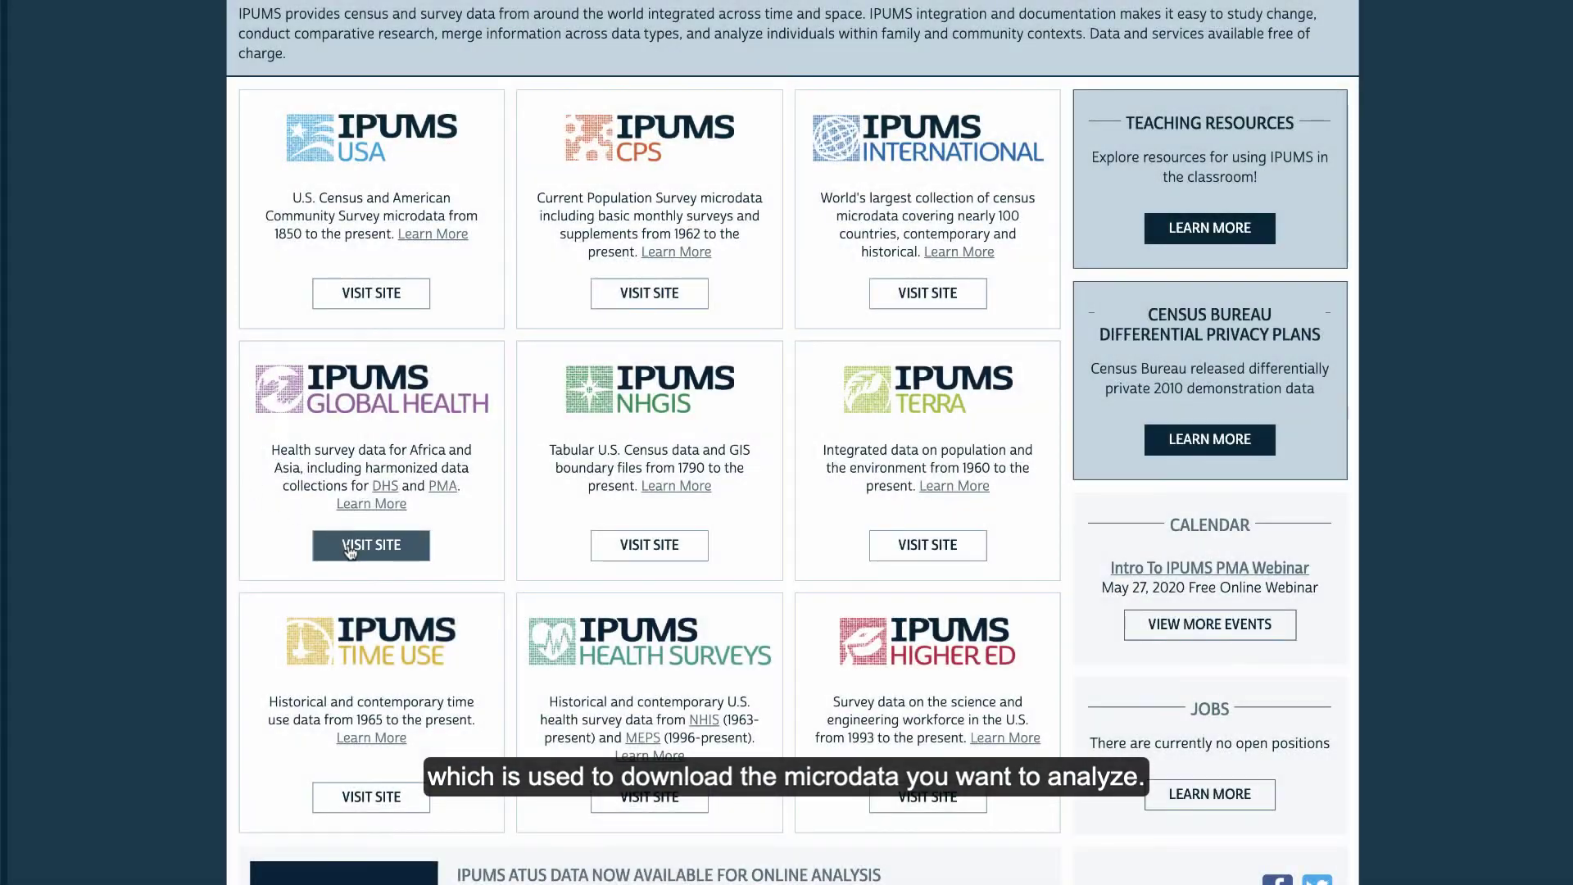
# Go from IPUMS.org through IPUMS Global Health to the IPUMS PMA data site
pyautogui.click(350, 547)
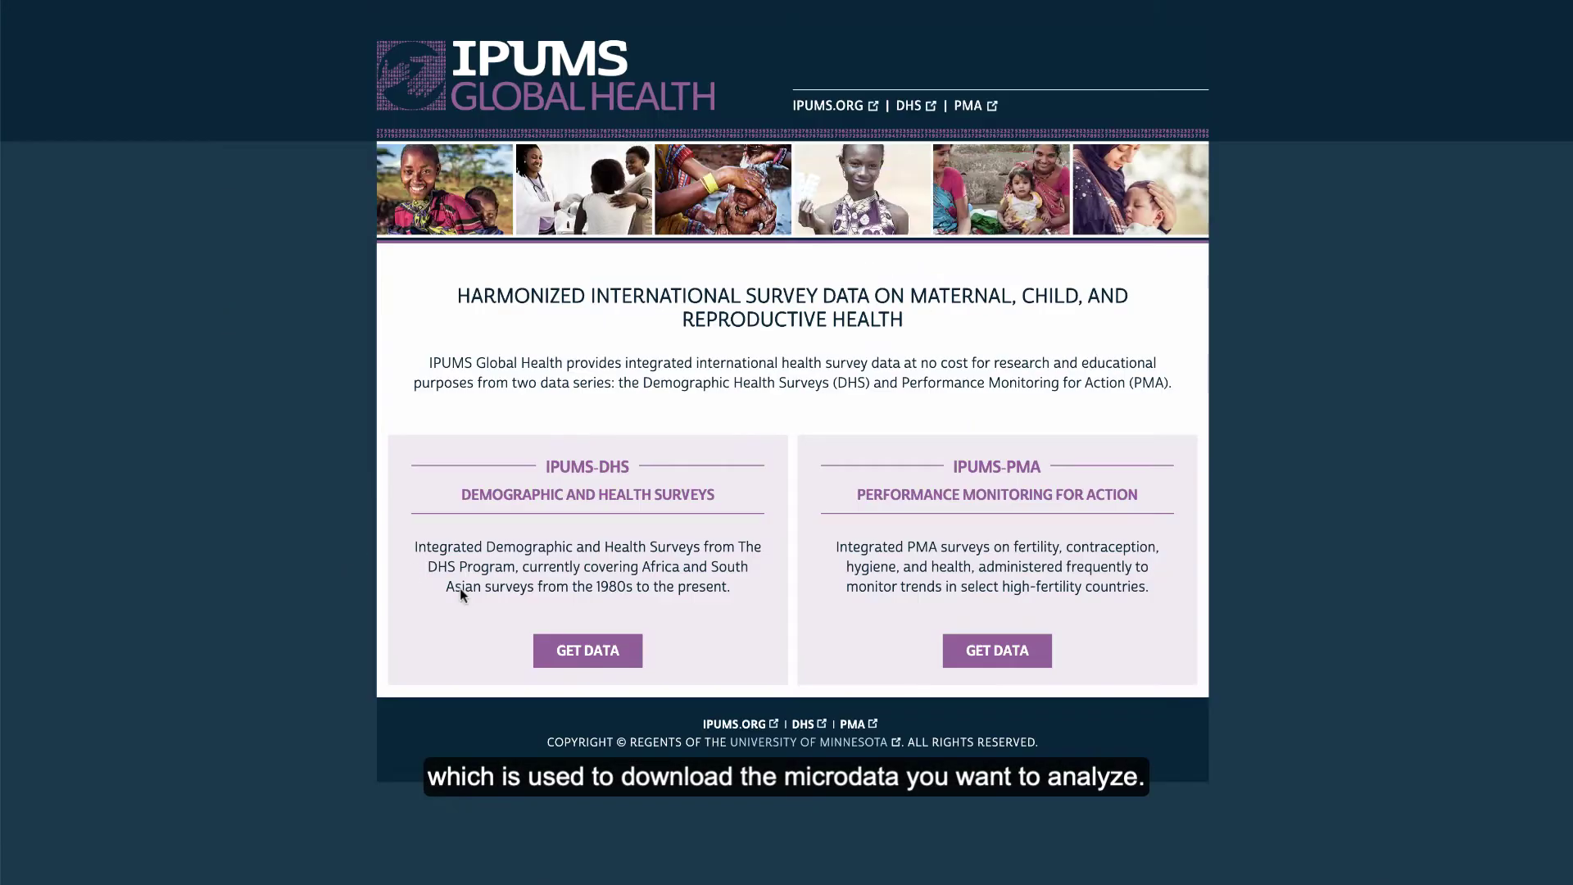
pyautogui.click(997, 649)
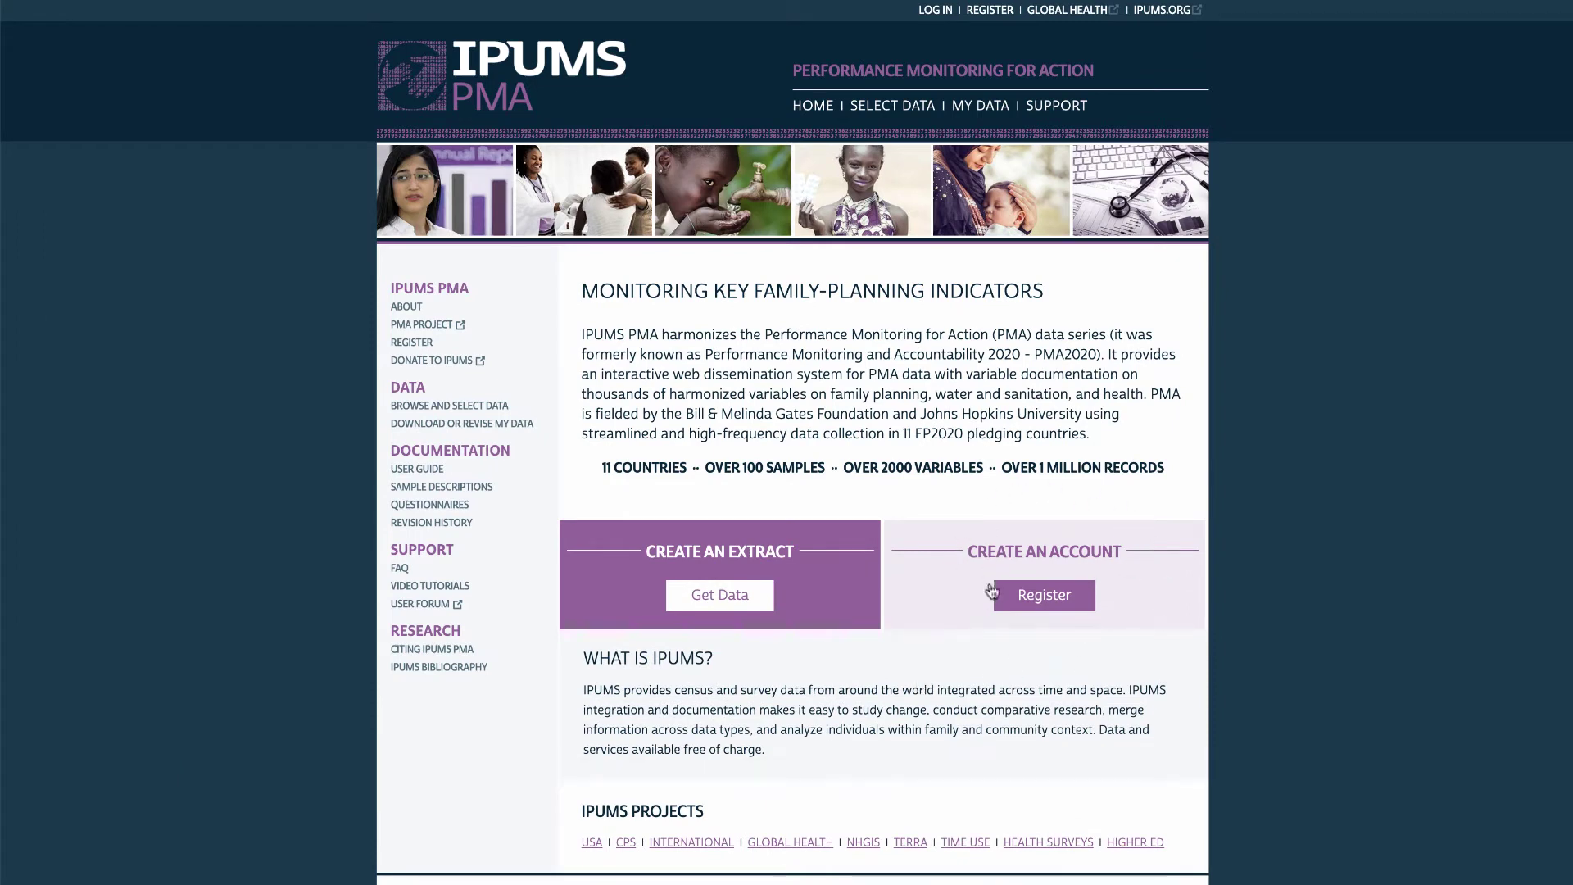
# Sign in with the account e-mail and password, then start a new extract from the homepage Get Data link
pyautogui.click(935, 12)
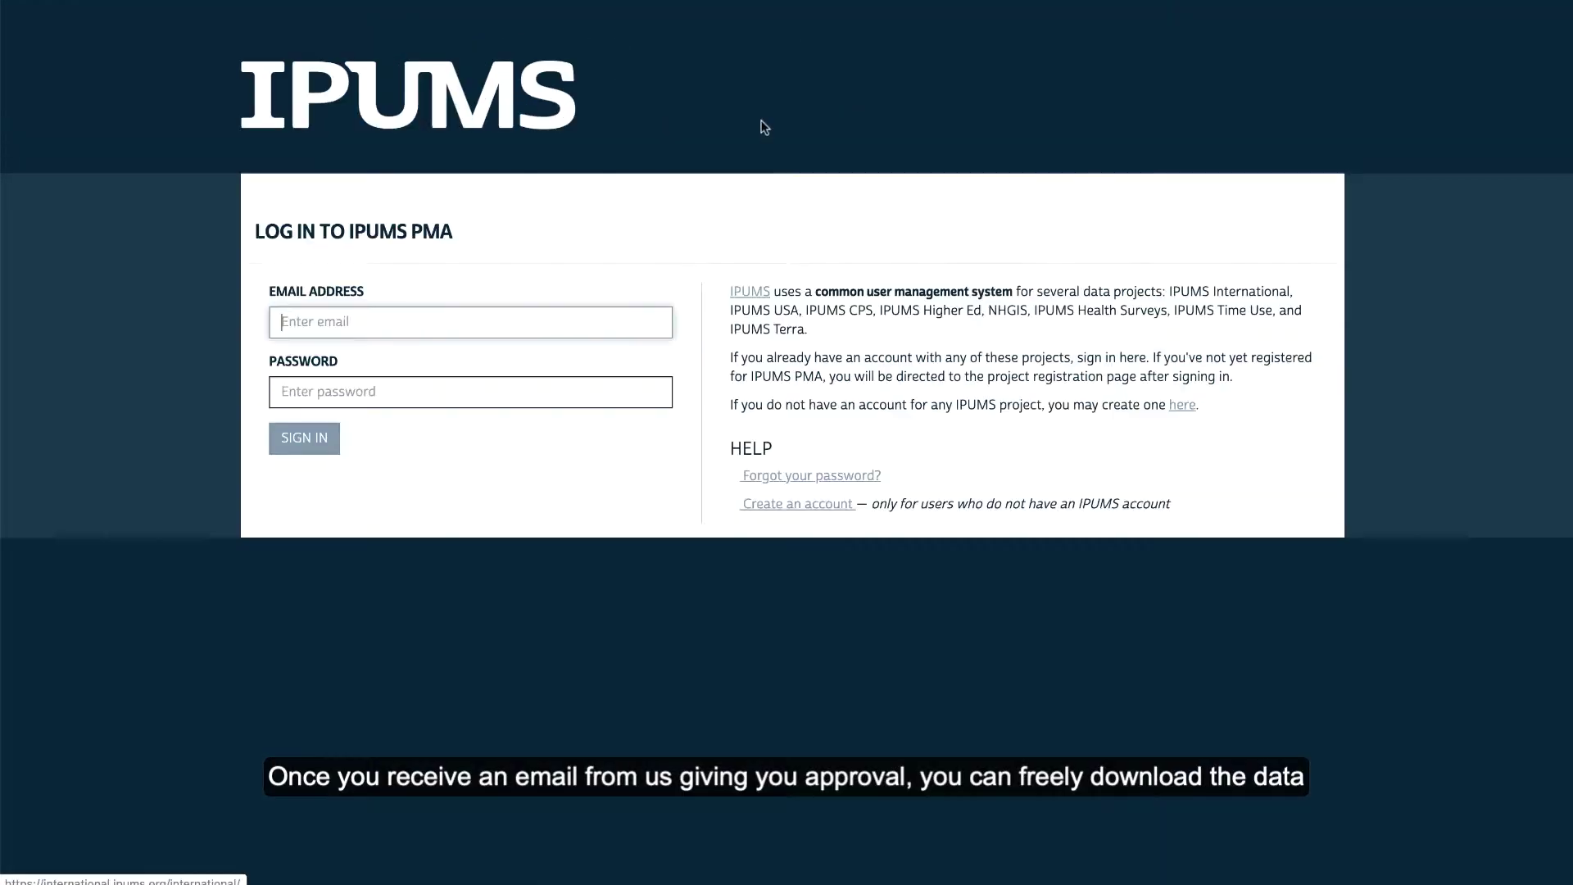
pyautogui.press('Tab')
pyautogui.hotkey('ctrl', 'v')
pyautogui.press('Return')
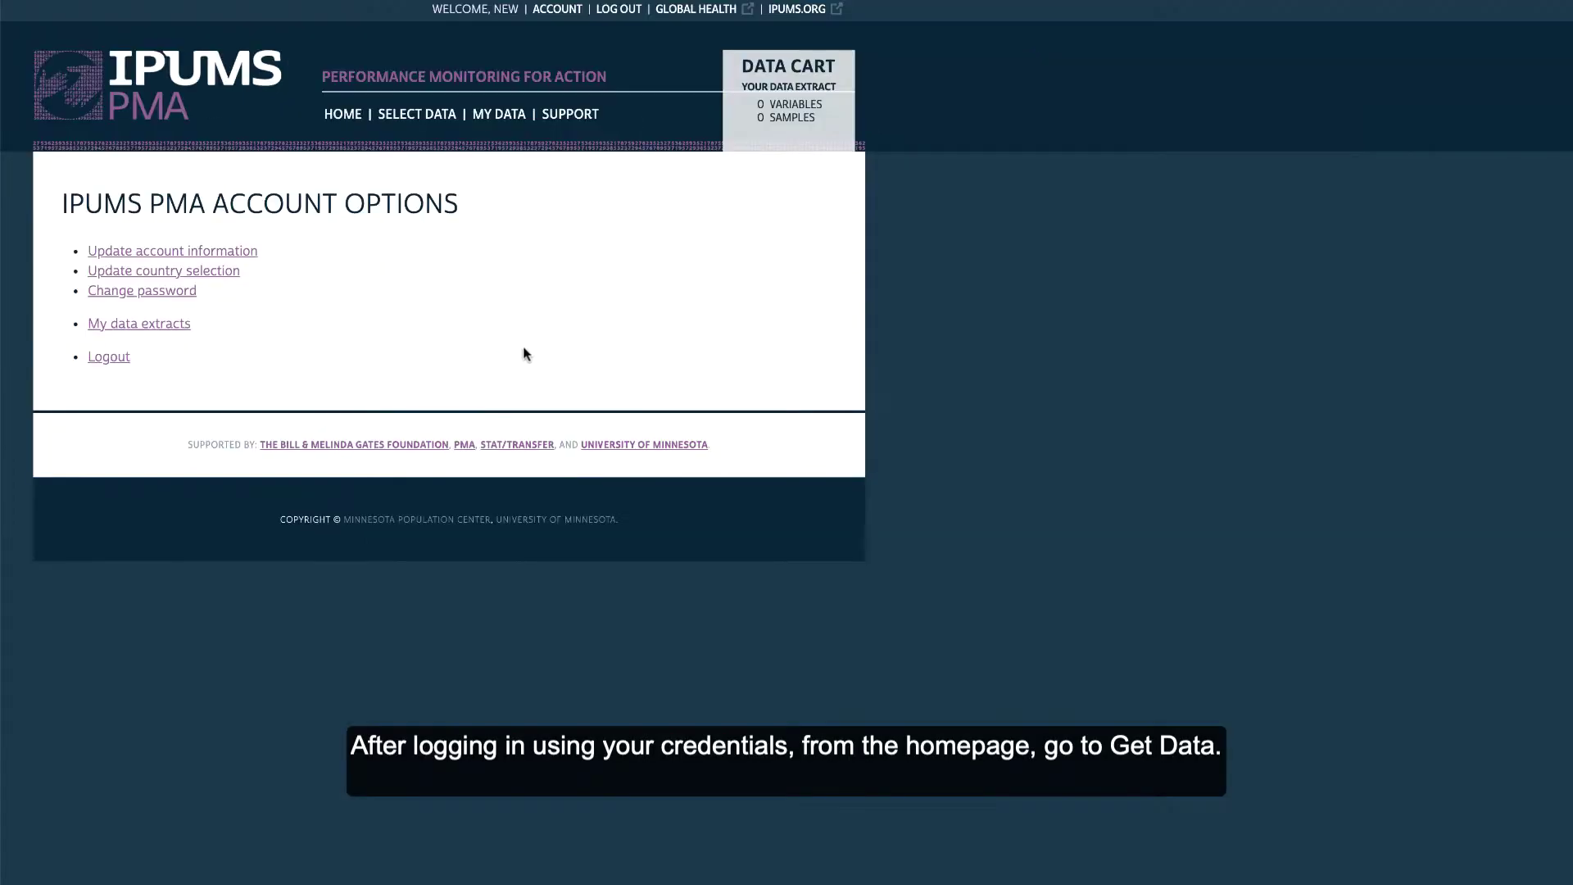
pyautogui.click(342, 114)
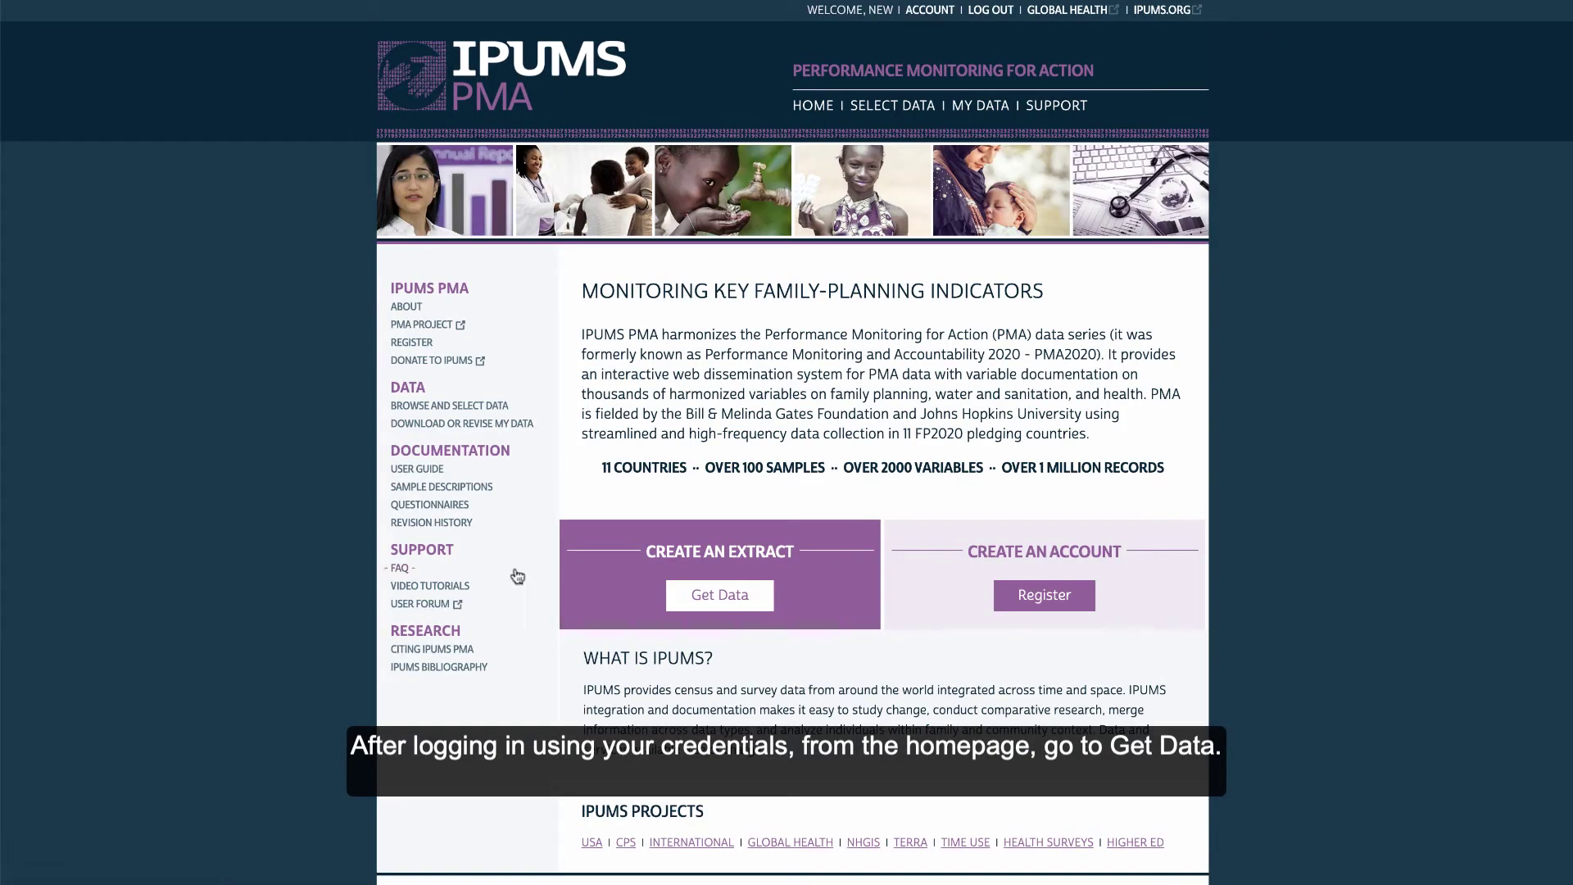
pyautogui.click(712, 607)
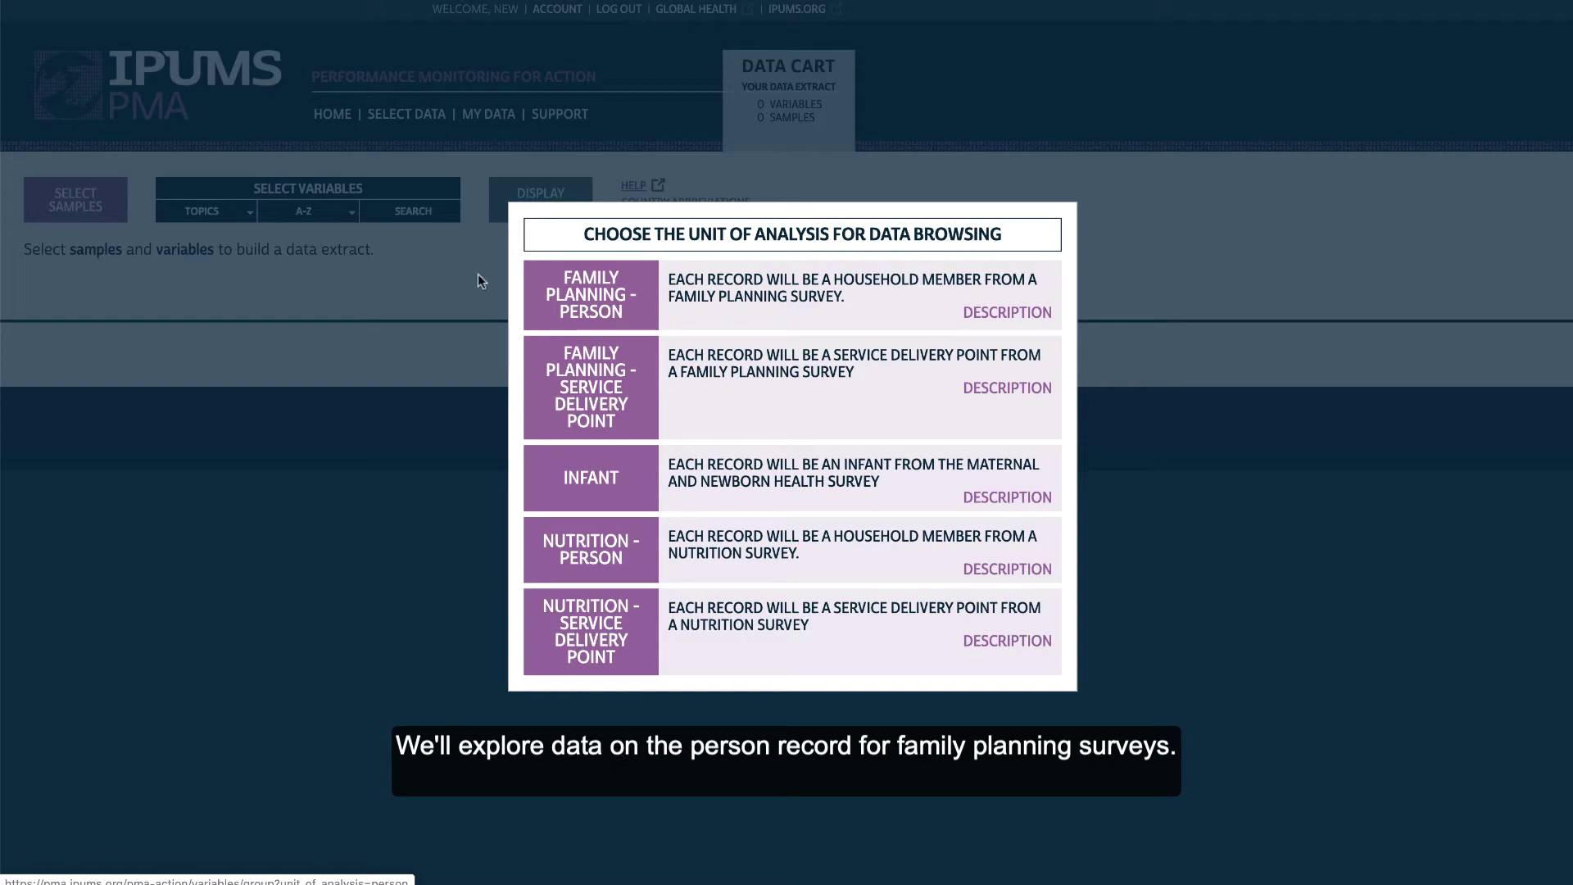
# Browse Family Planning - Person records and try the sample checkboxes, leaving Burkina Faso 2018 R6 selected
pyautogui.click(602, 308)
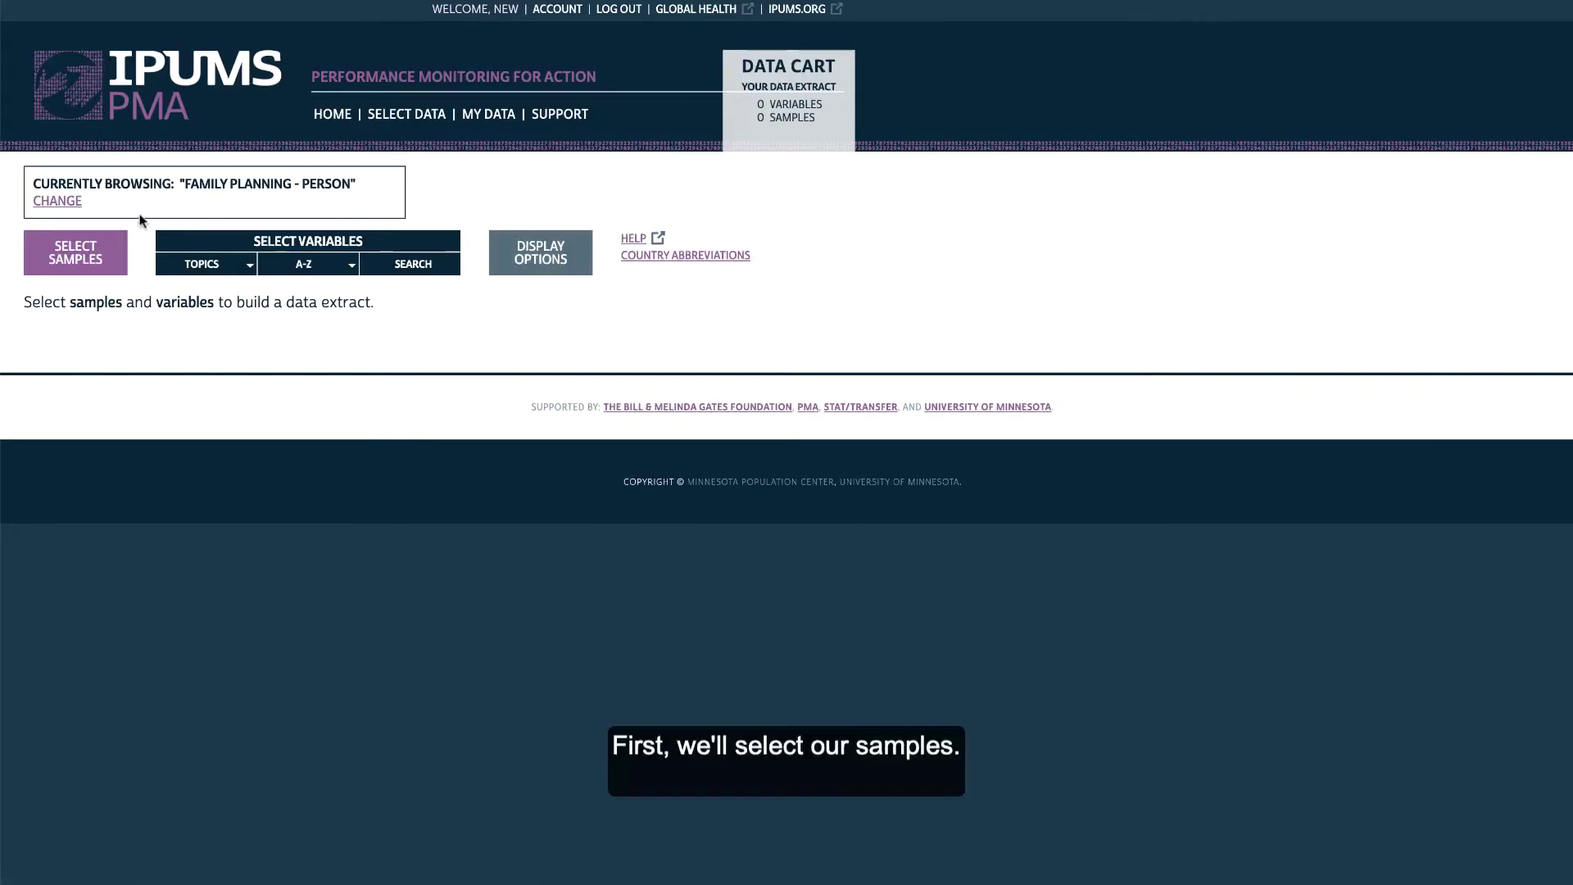
pyautogui.click(76, 269)
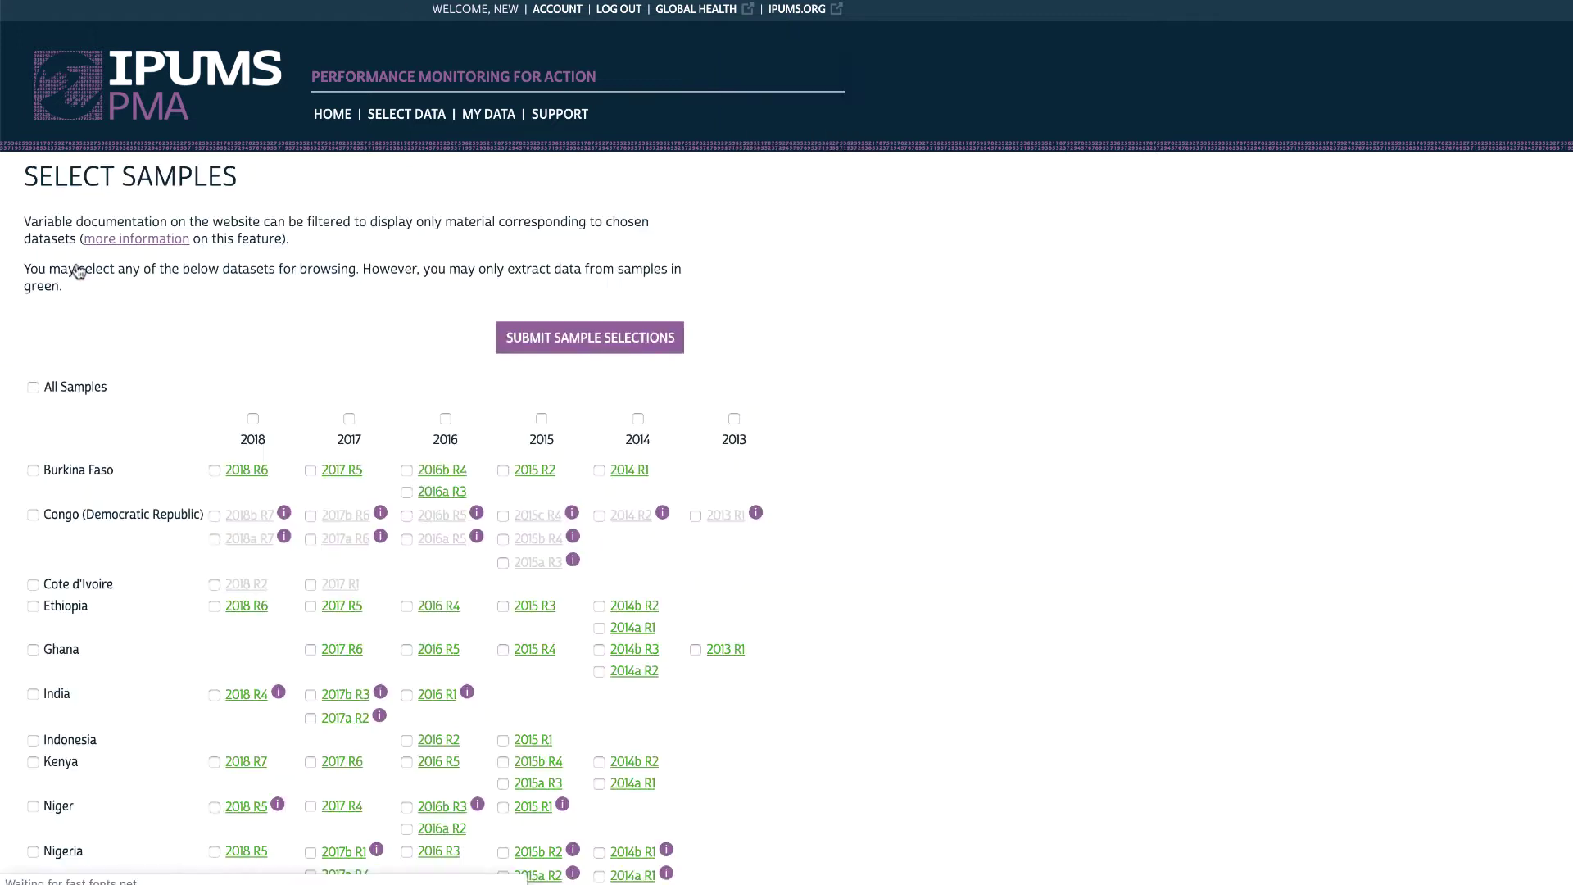
pyautogui.click(34, 388)
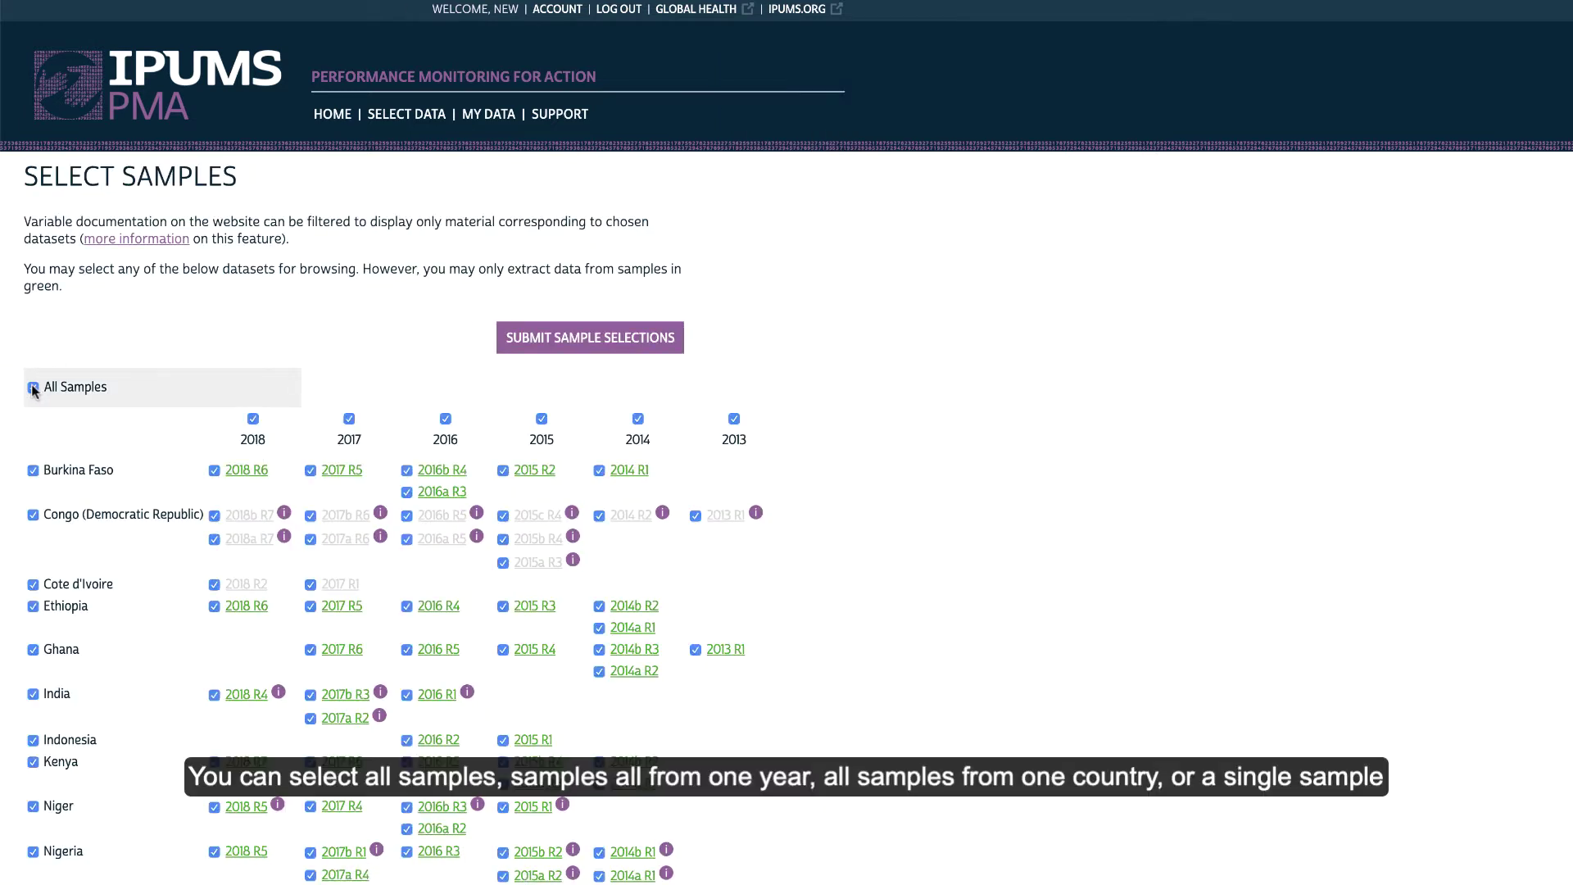
pyautogui.click(33, 388)
pyautogui.click(253, 419)
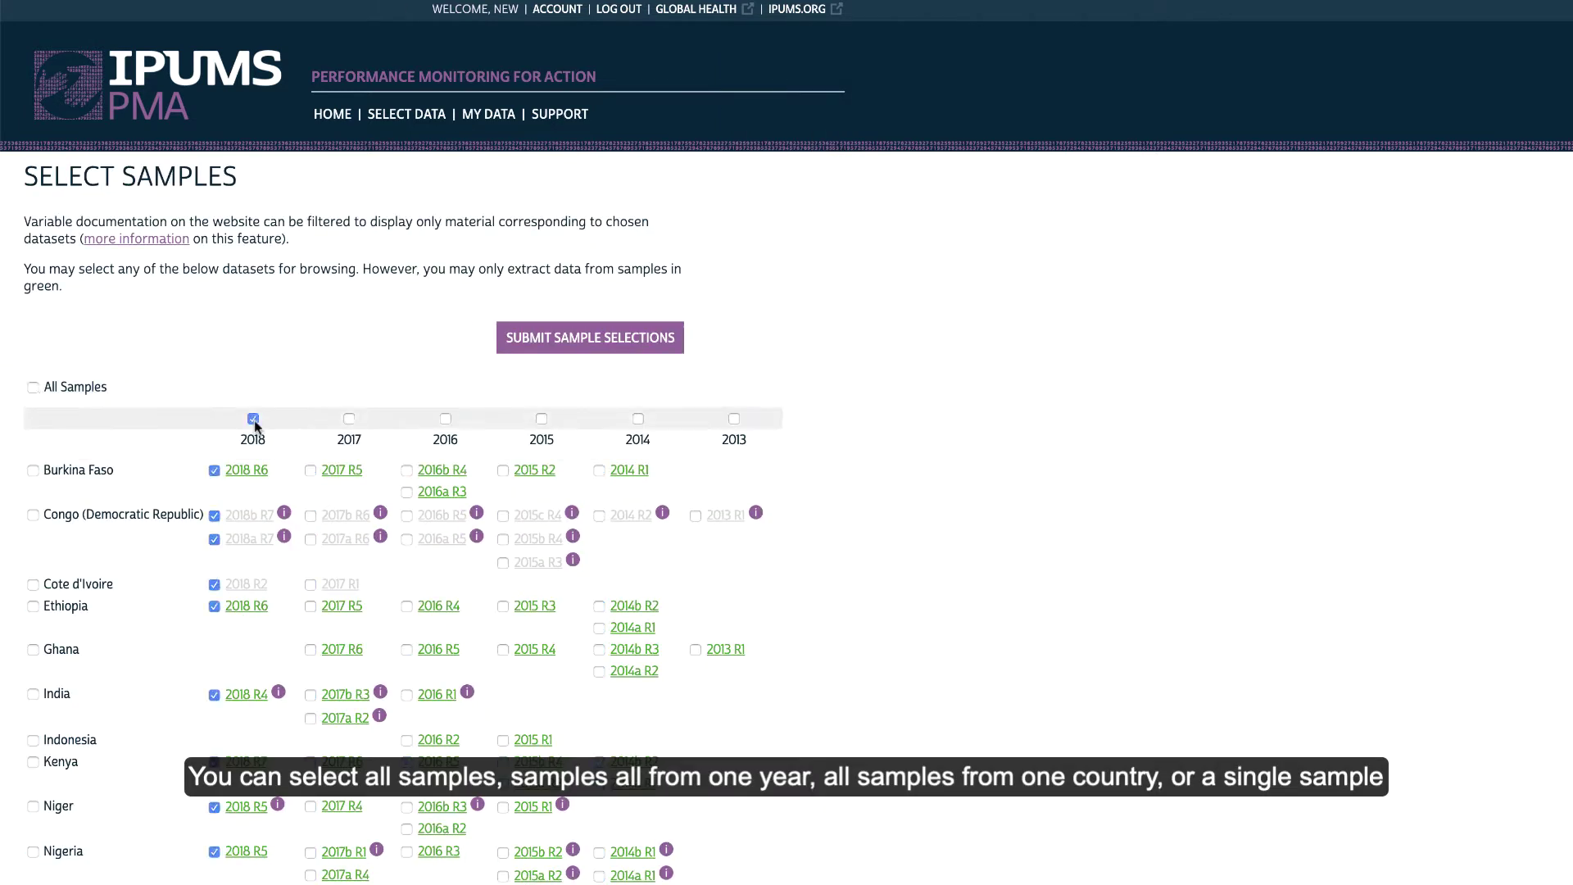
pyautogui.click(253, 418)
pyautogui.click(33, 470)
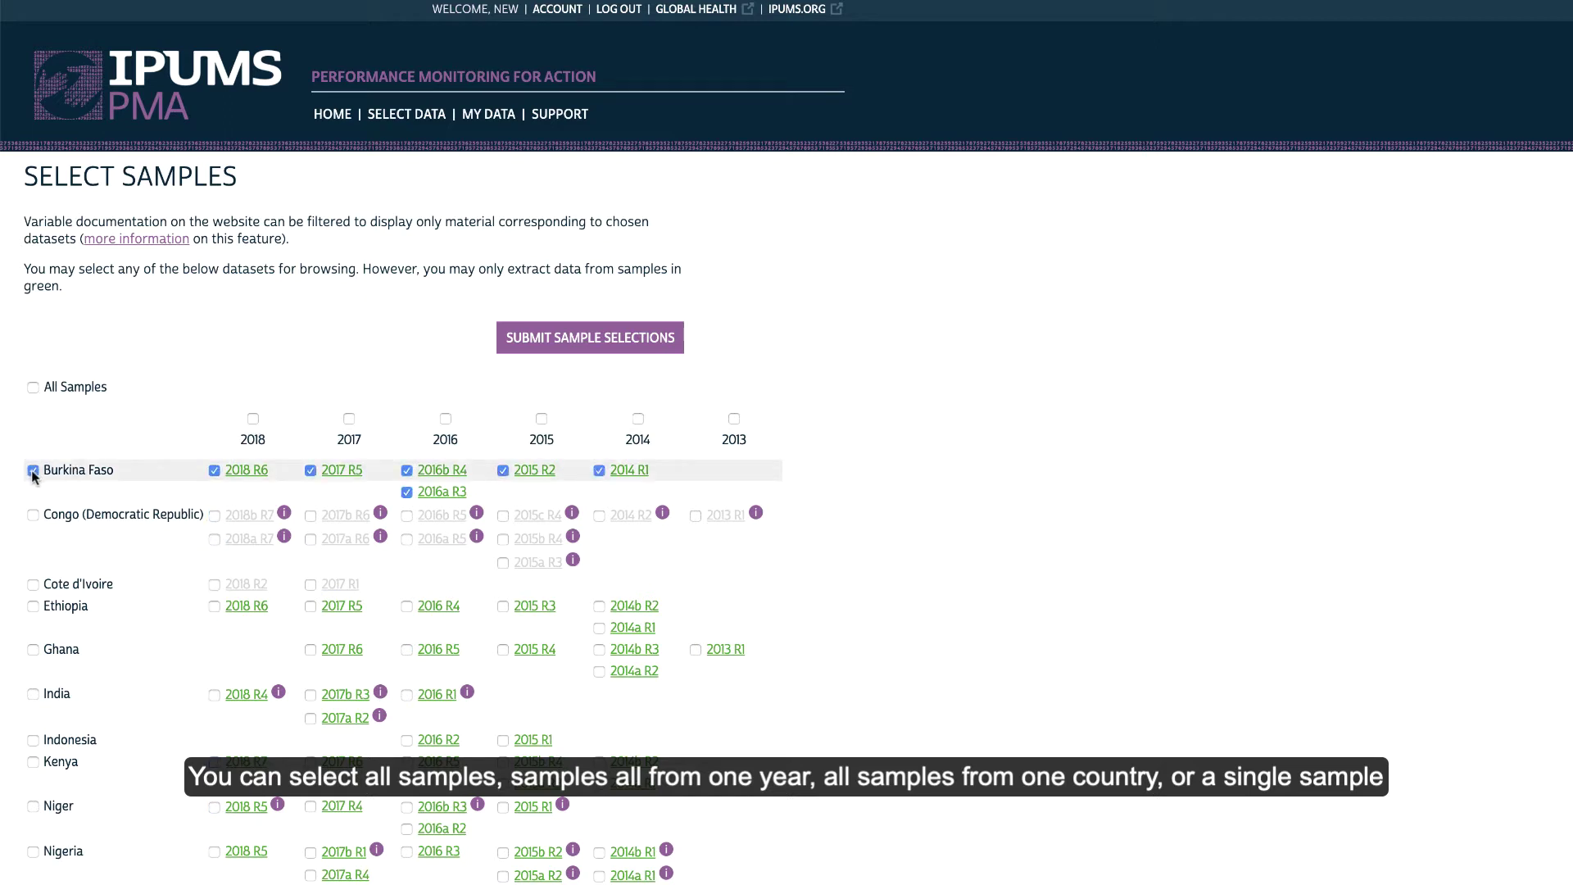
pyautogui.click(33, 471)
pyautogui.click(214, 471)
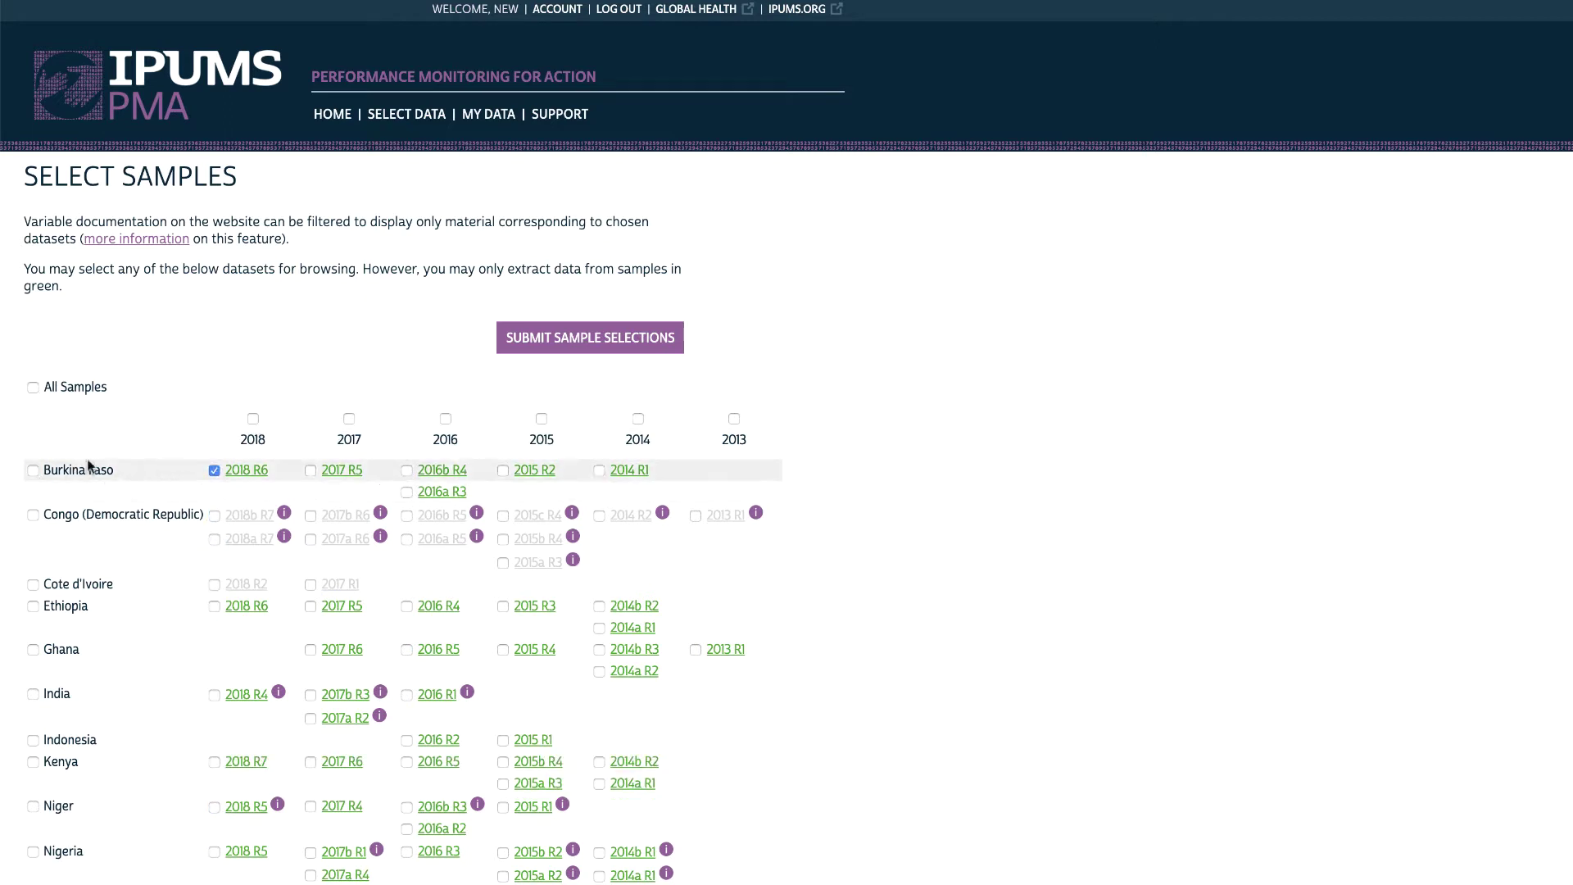
# Tick the Ethiopia row to select all six Ethiopia samples
pyautogui.scroll(-2, 216, 475)
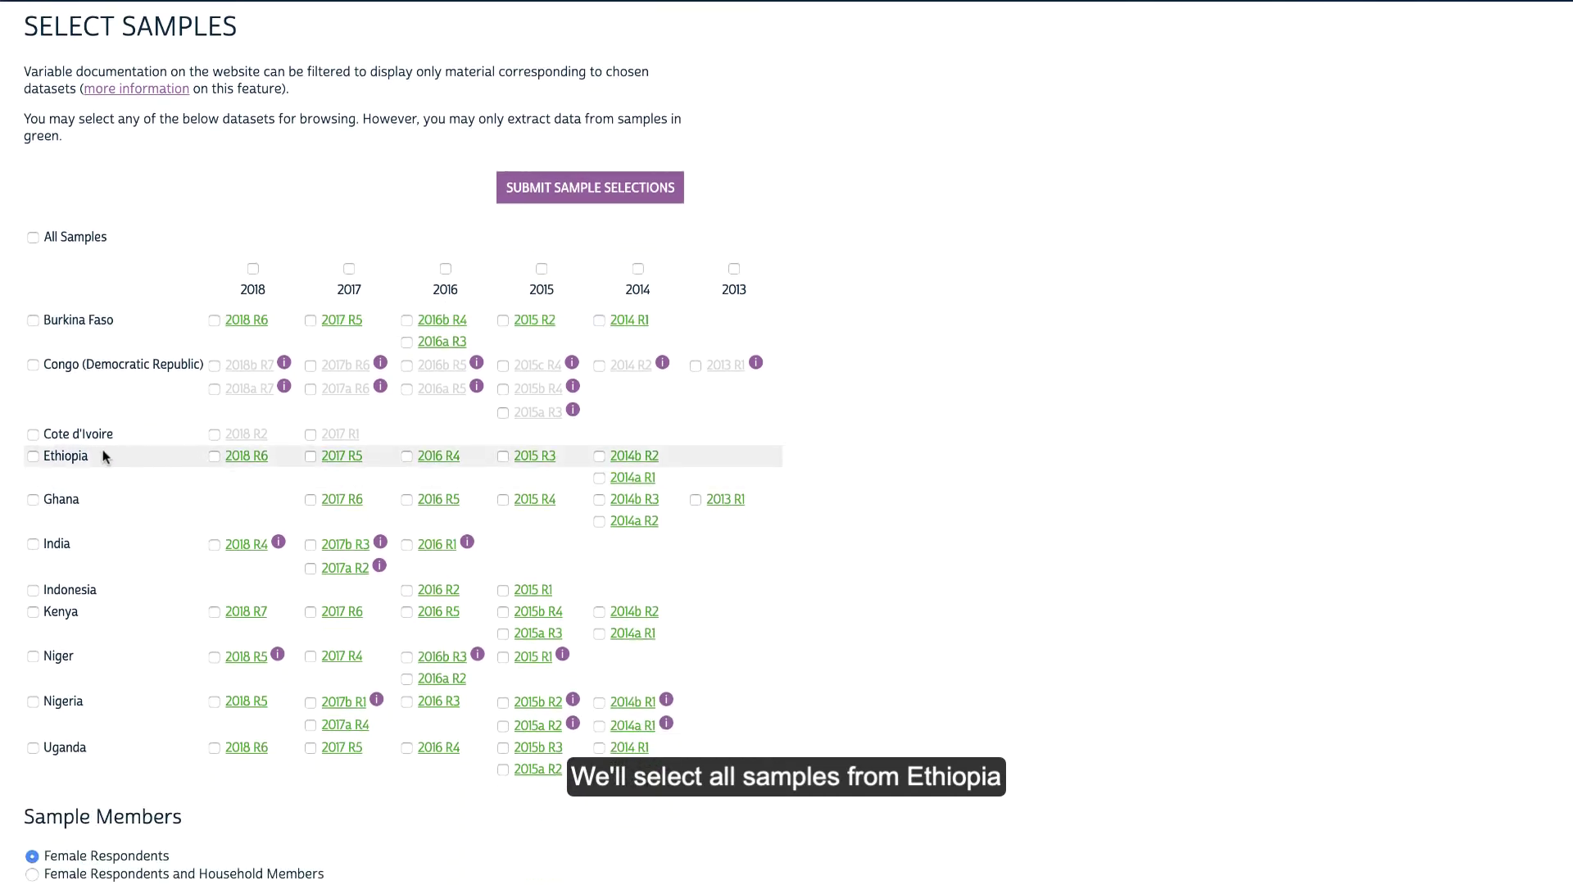
pyautogui.click(33, 457)
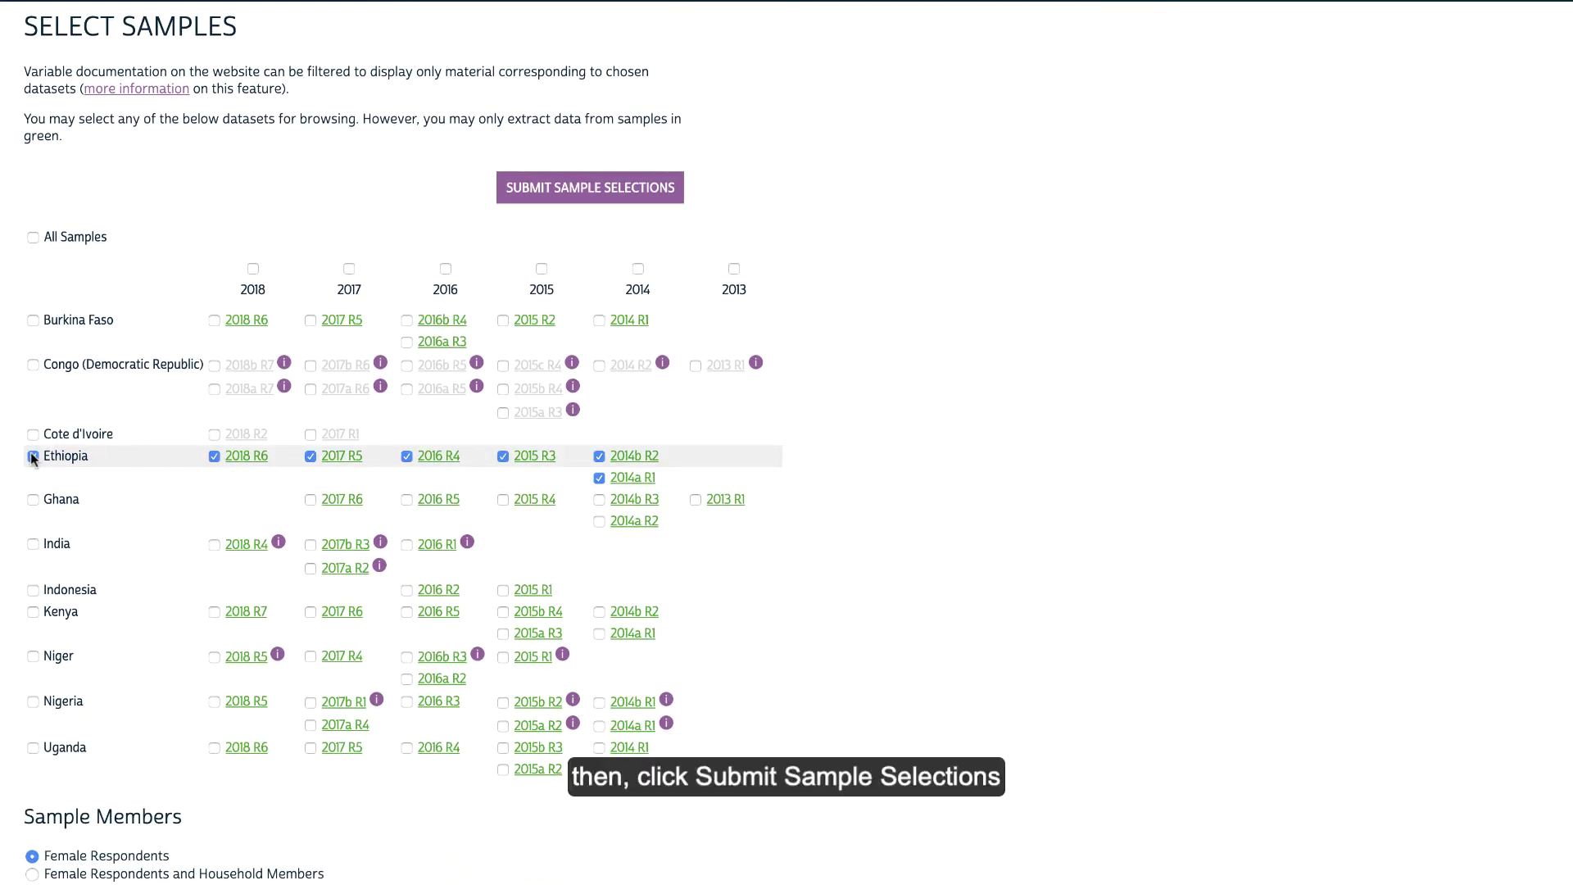
pyautogui.scroll(-2, 200, 470)
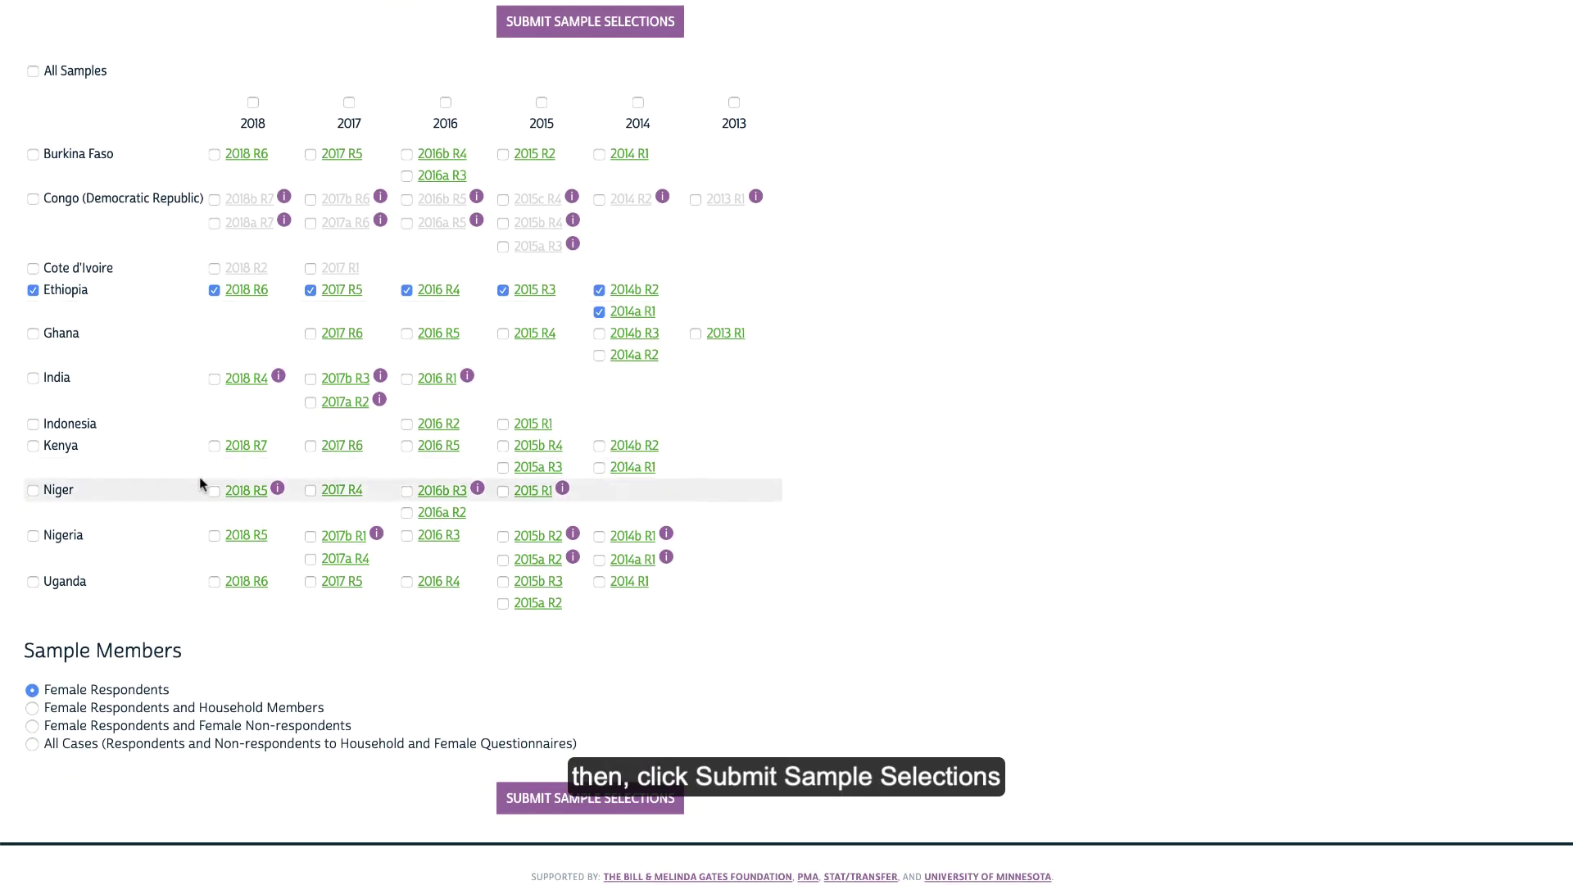
# Submit the sample selections and try the variables-starting-with-B list and keyword search
pyautogui.click(565, 809)
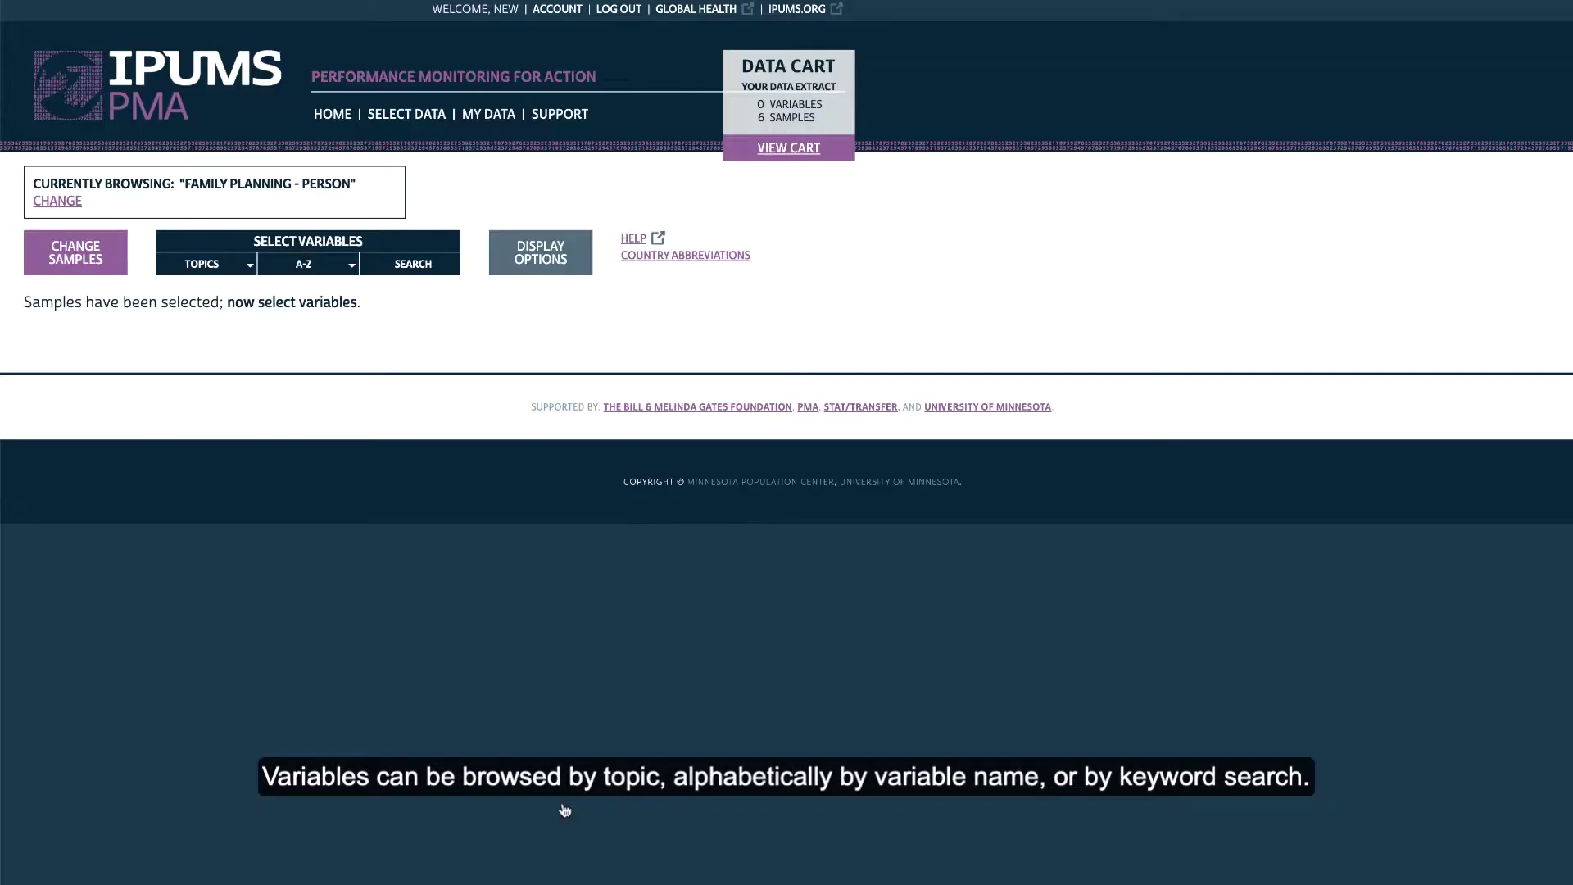
pyautogui.moveTo(247, 268)
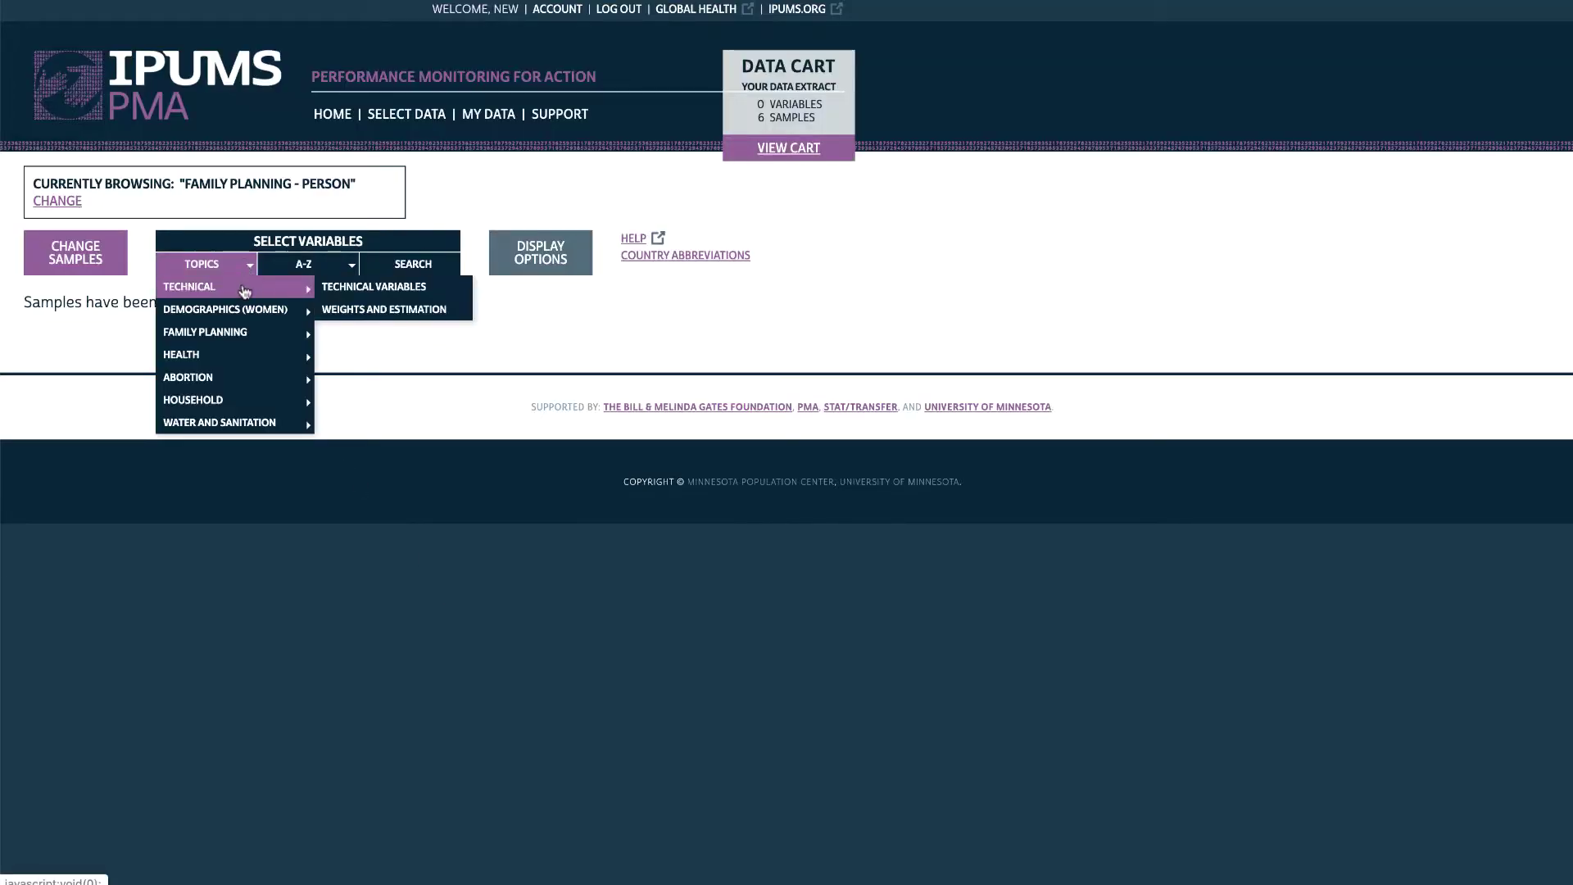
pyautogui.moveTo(244, 311)
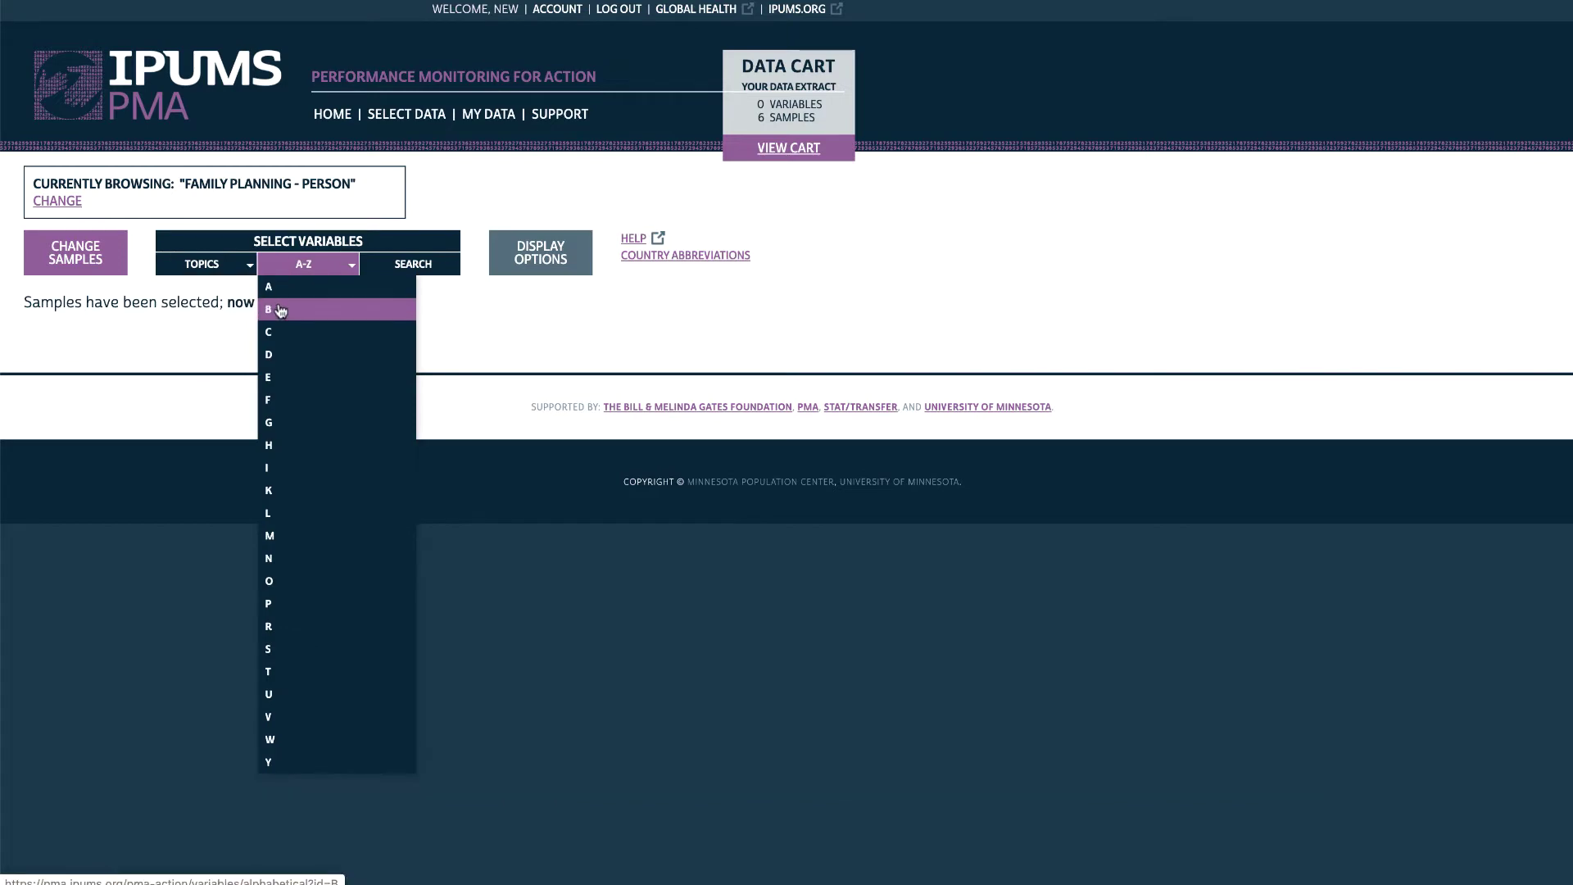
pyautogui.click(280, 309)
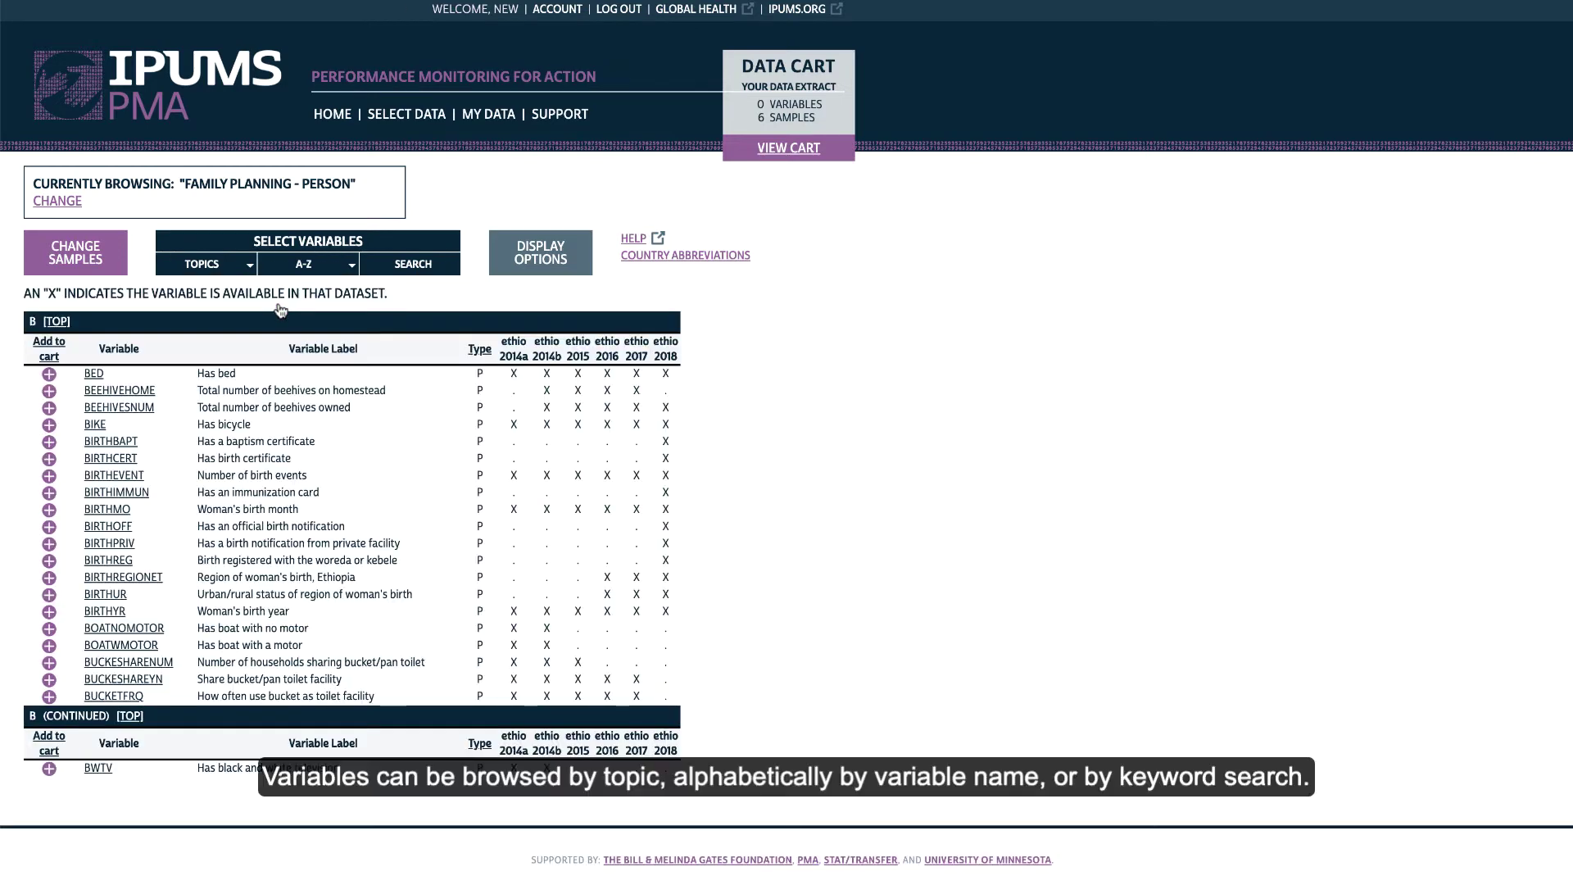
pyautogui.click(409, 265)
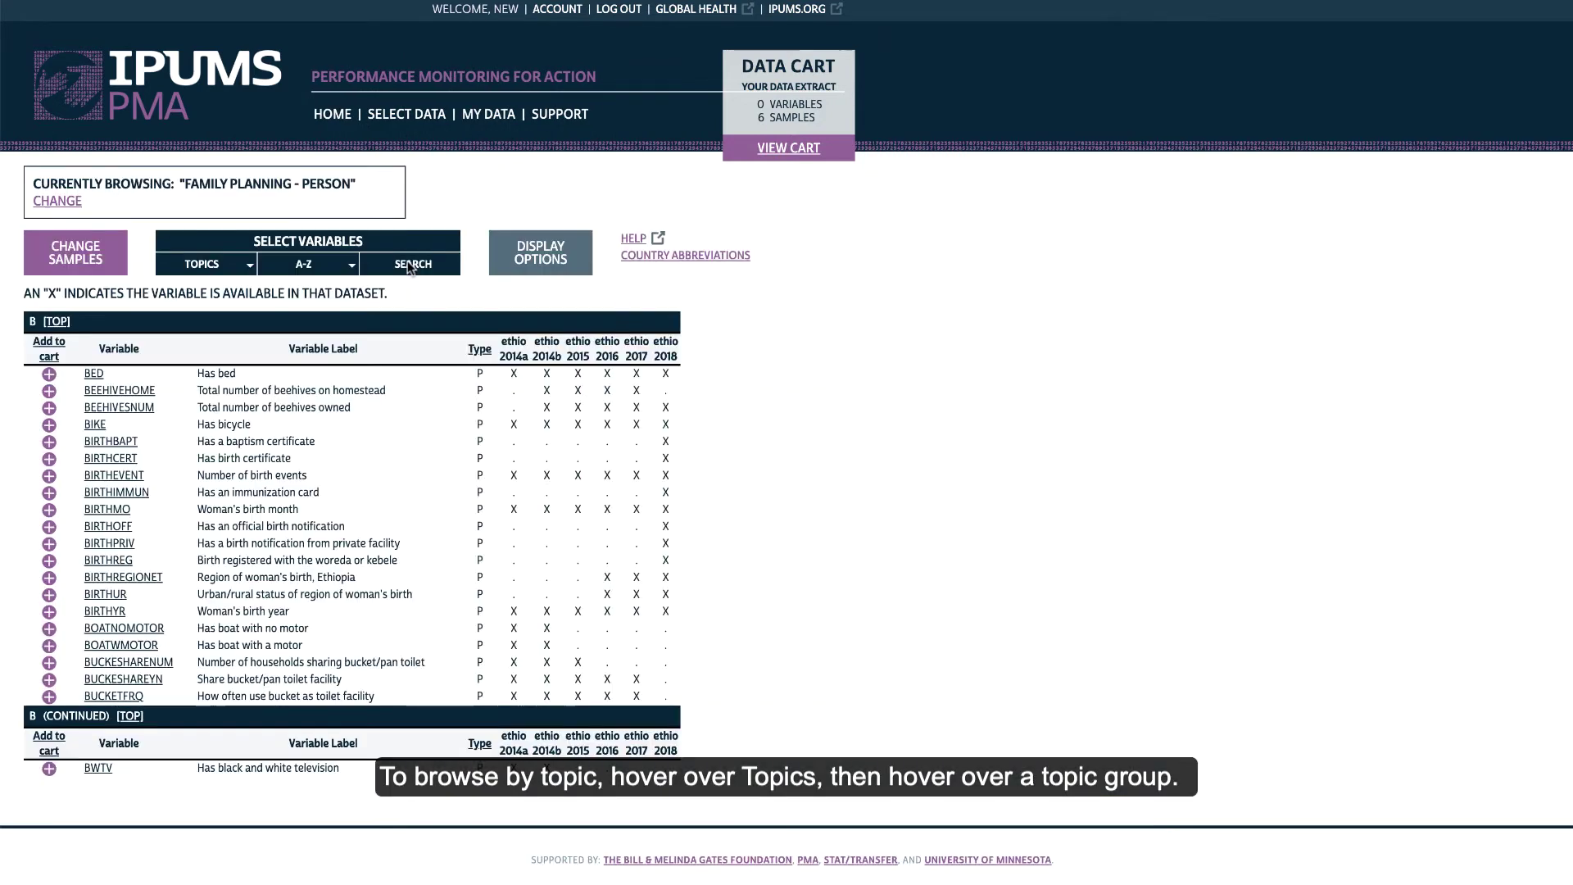
# Open the Family Planning > Current or Recent Family Planning Use variable group
pyautogui.moveTo(220, 264)
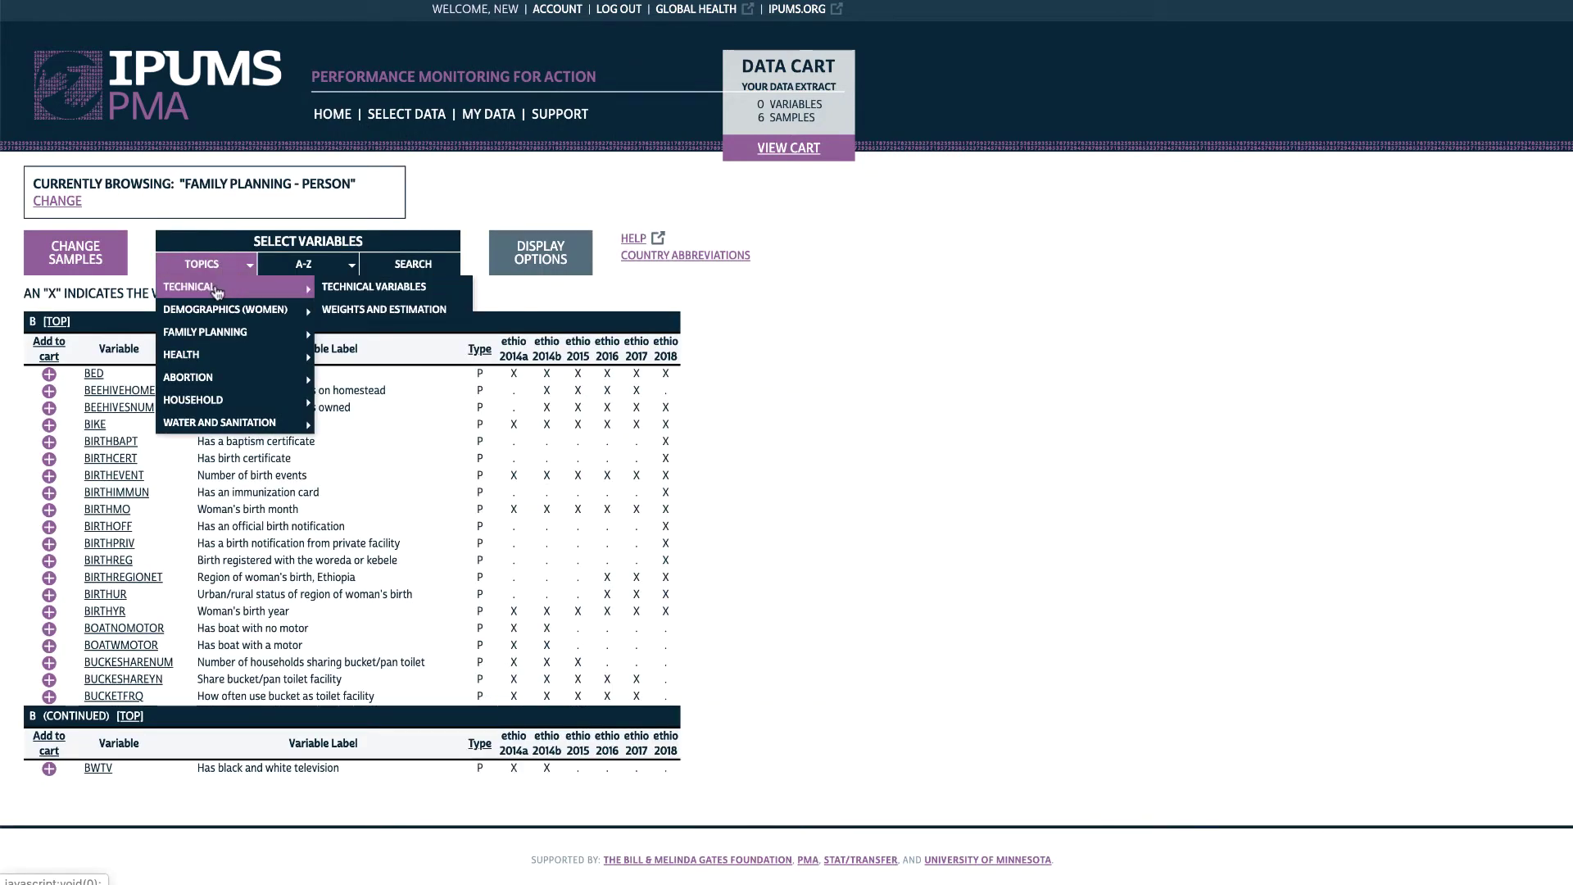
pyautogui.moveTo(250, 336)
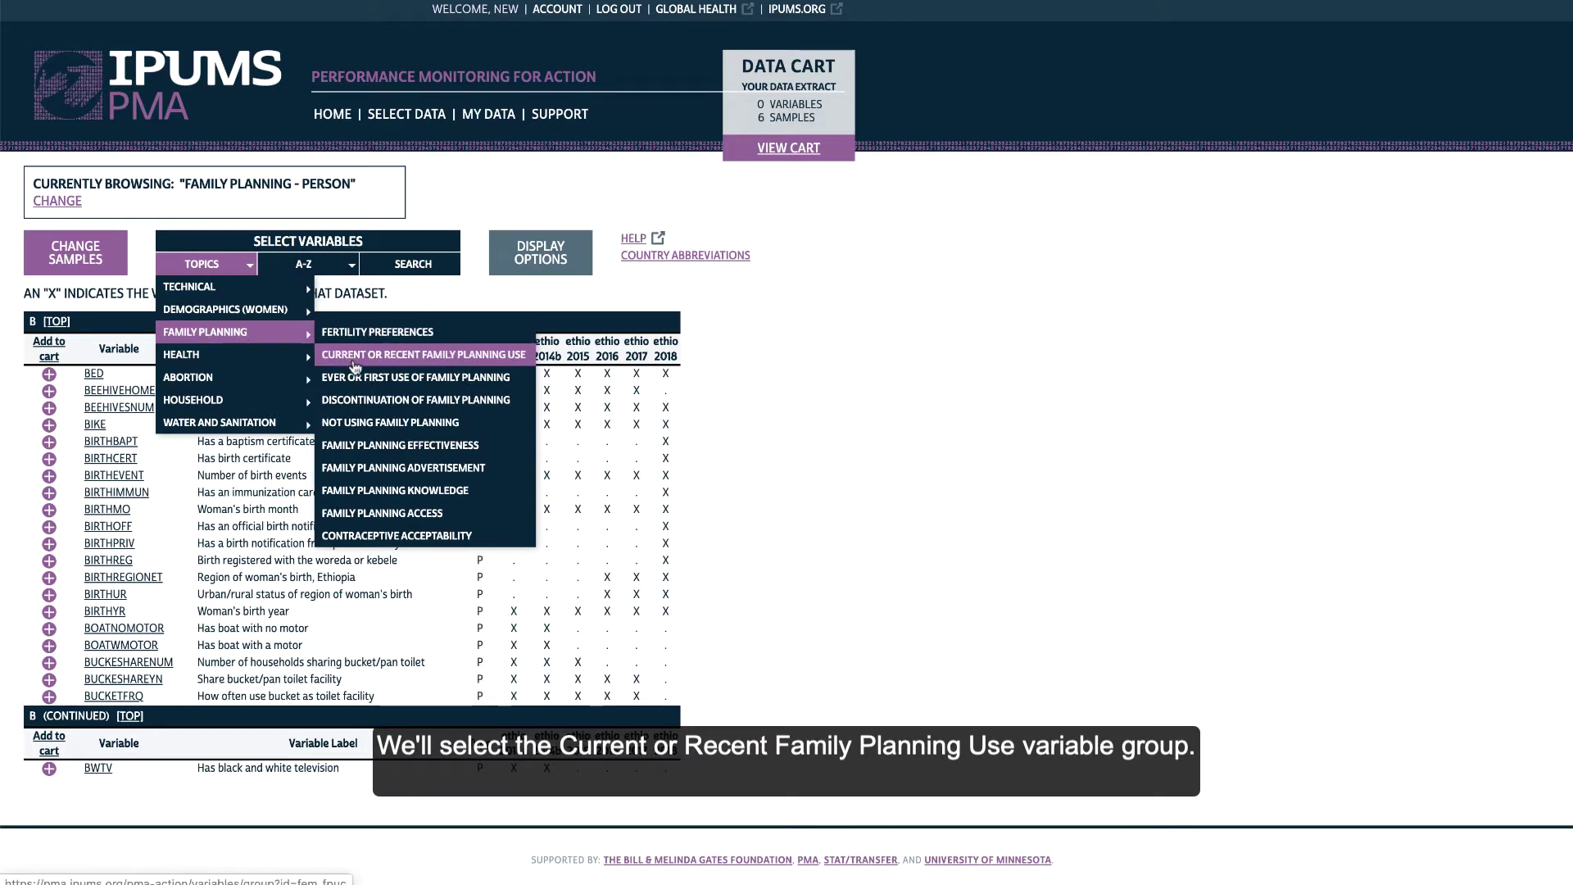
pyautogui.click(354, 361)
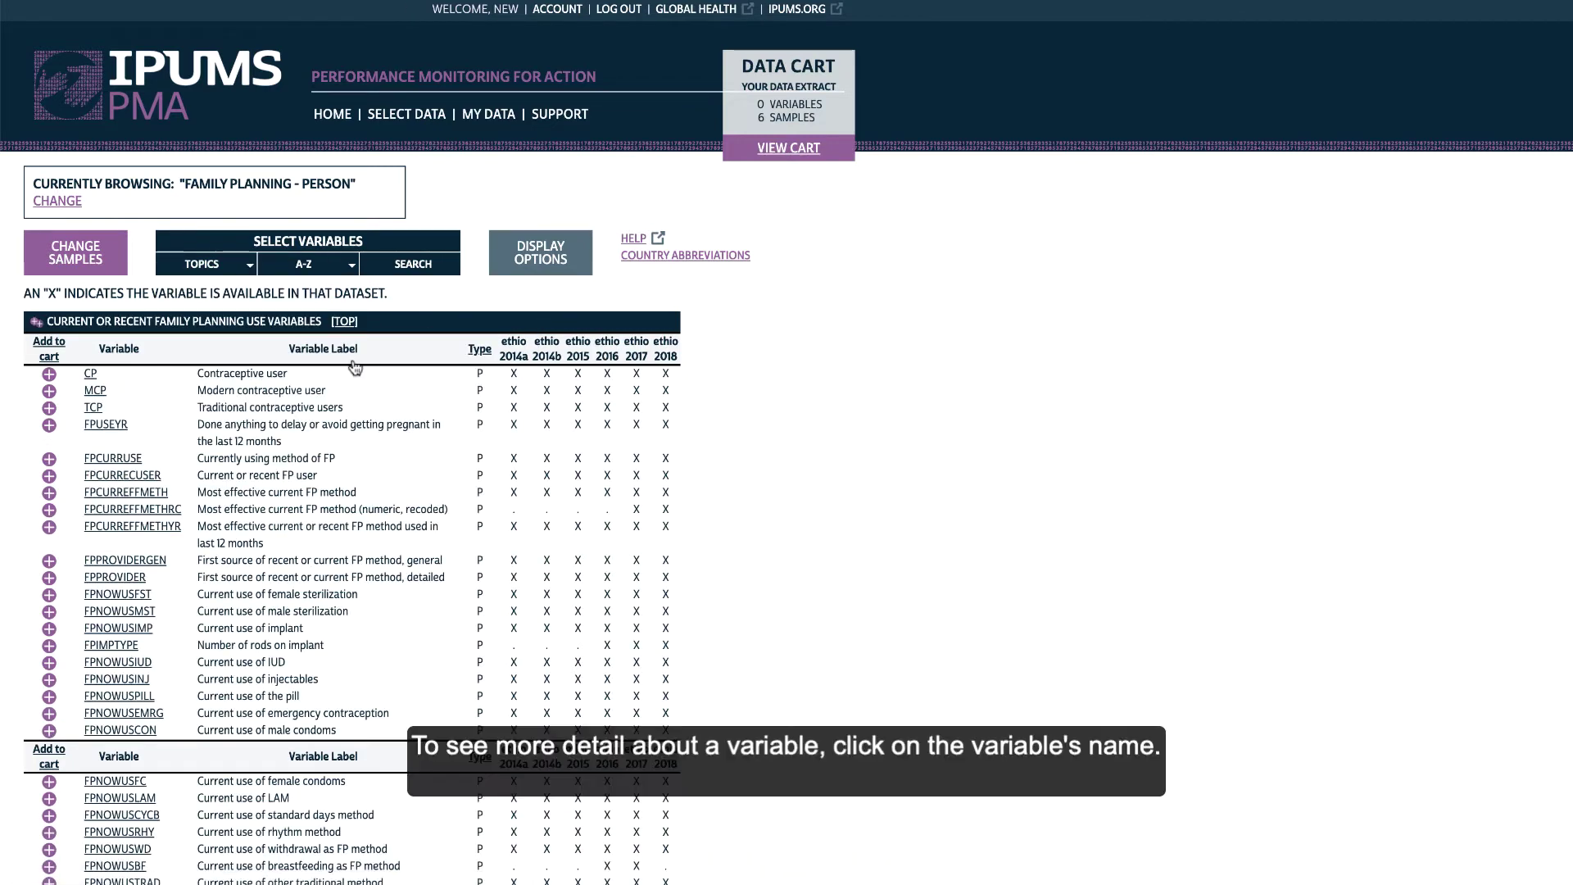
pyautogui.scroll(-1, 354, 368)
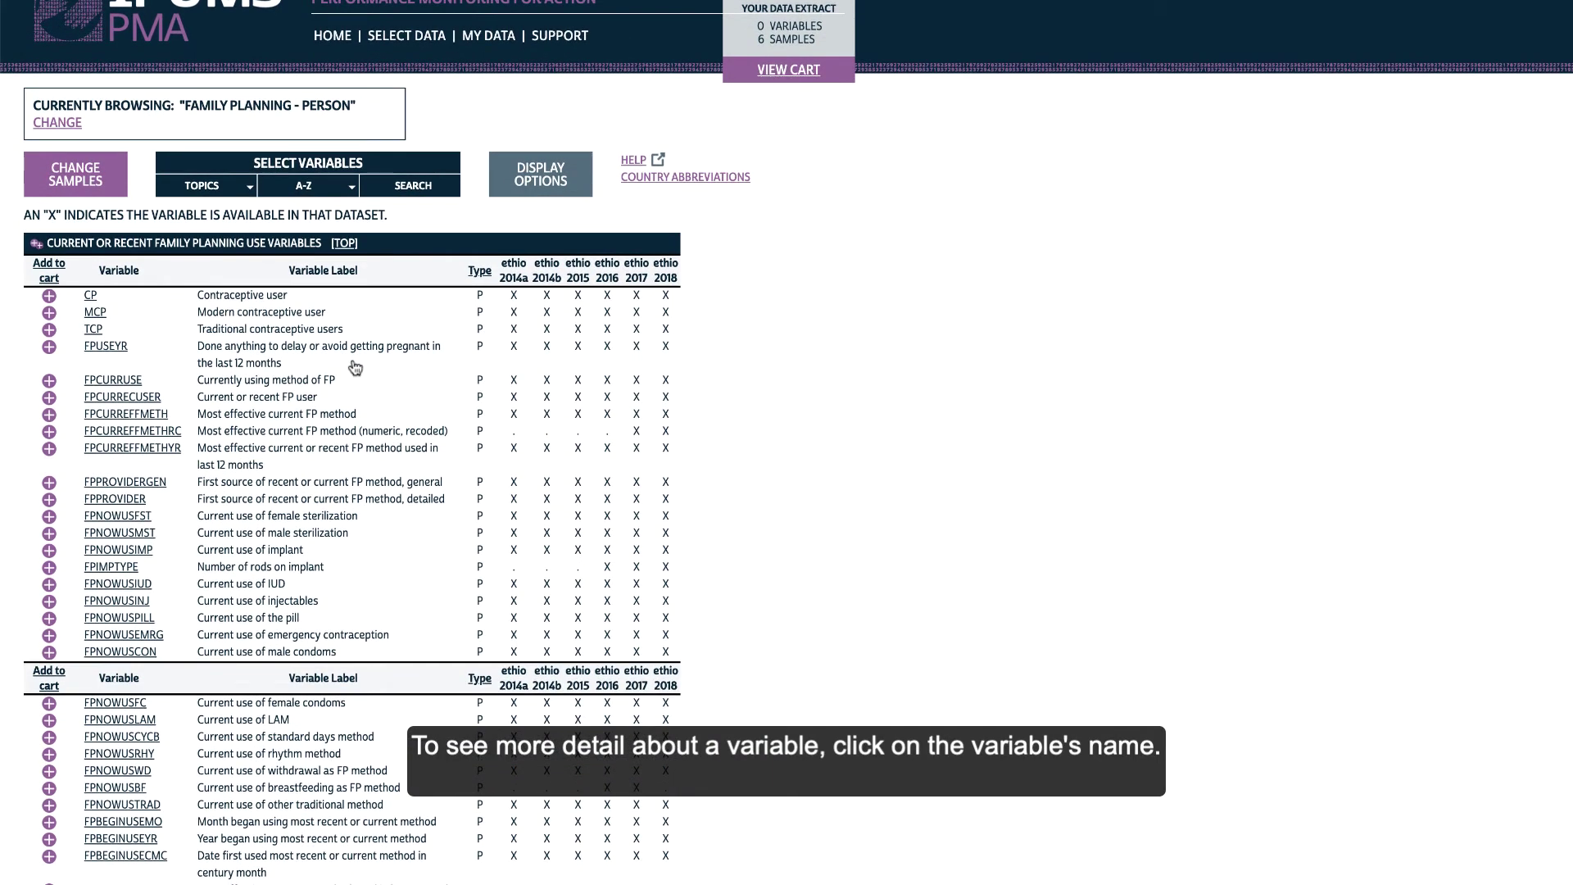
# Review FPCURRUSE's comparability, universe and questionnaire text, then add it to the cart
pyautogui.click(115, 382)
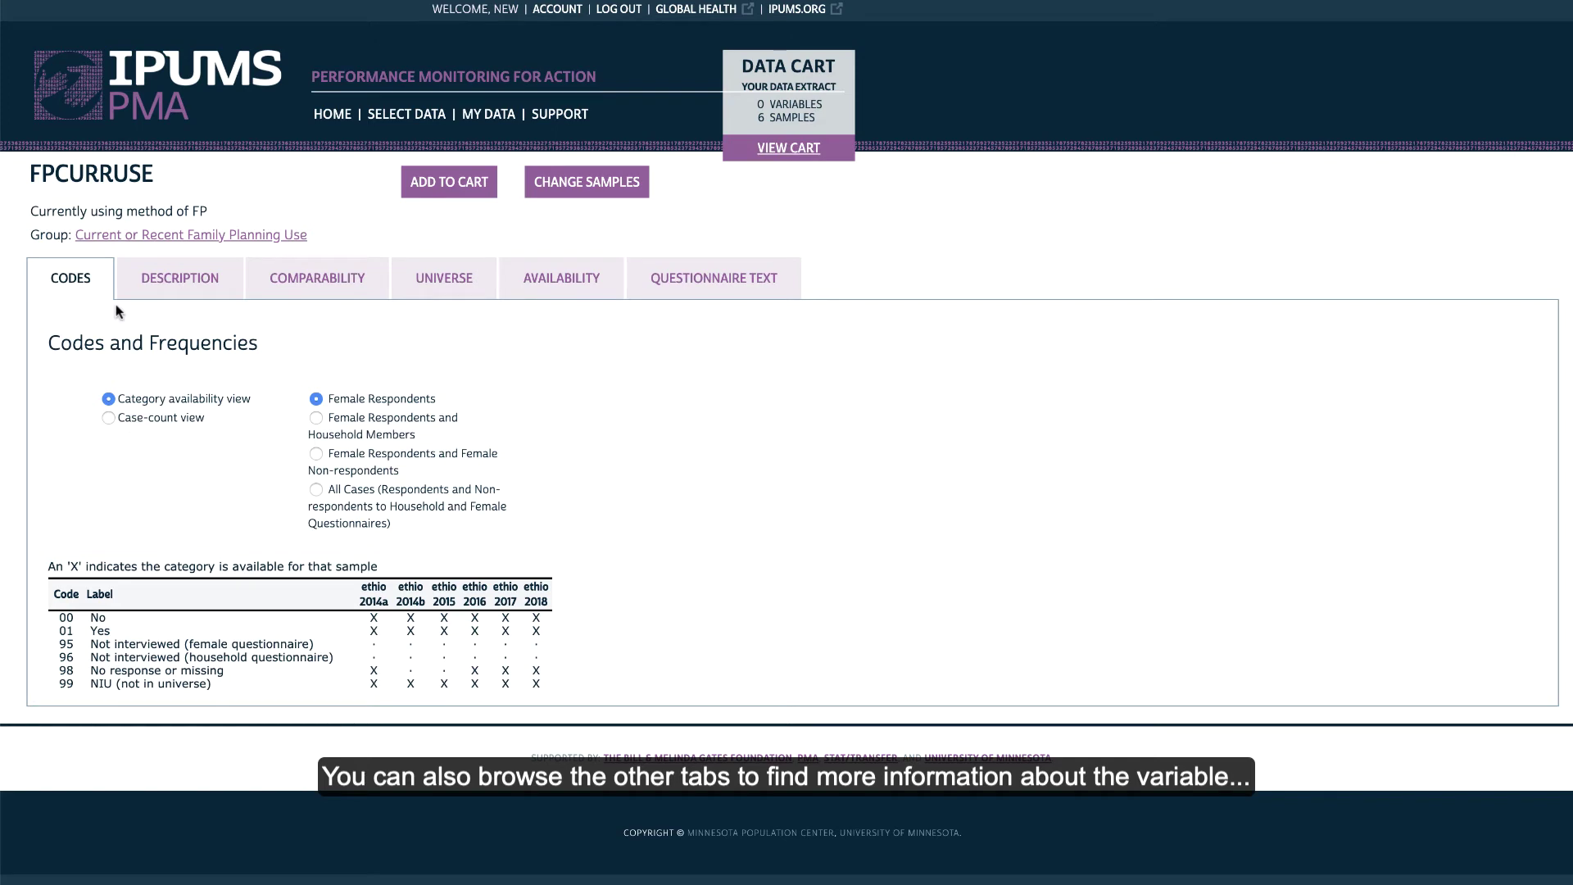
pyautogui.click(317, 280)
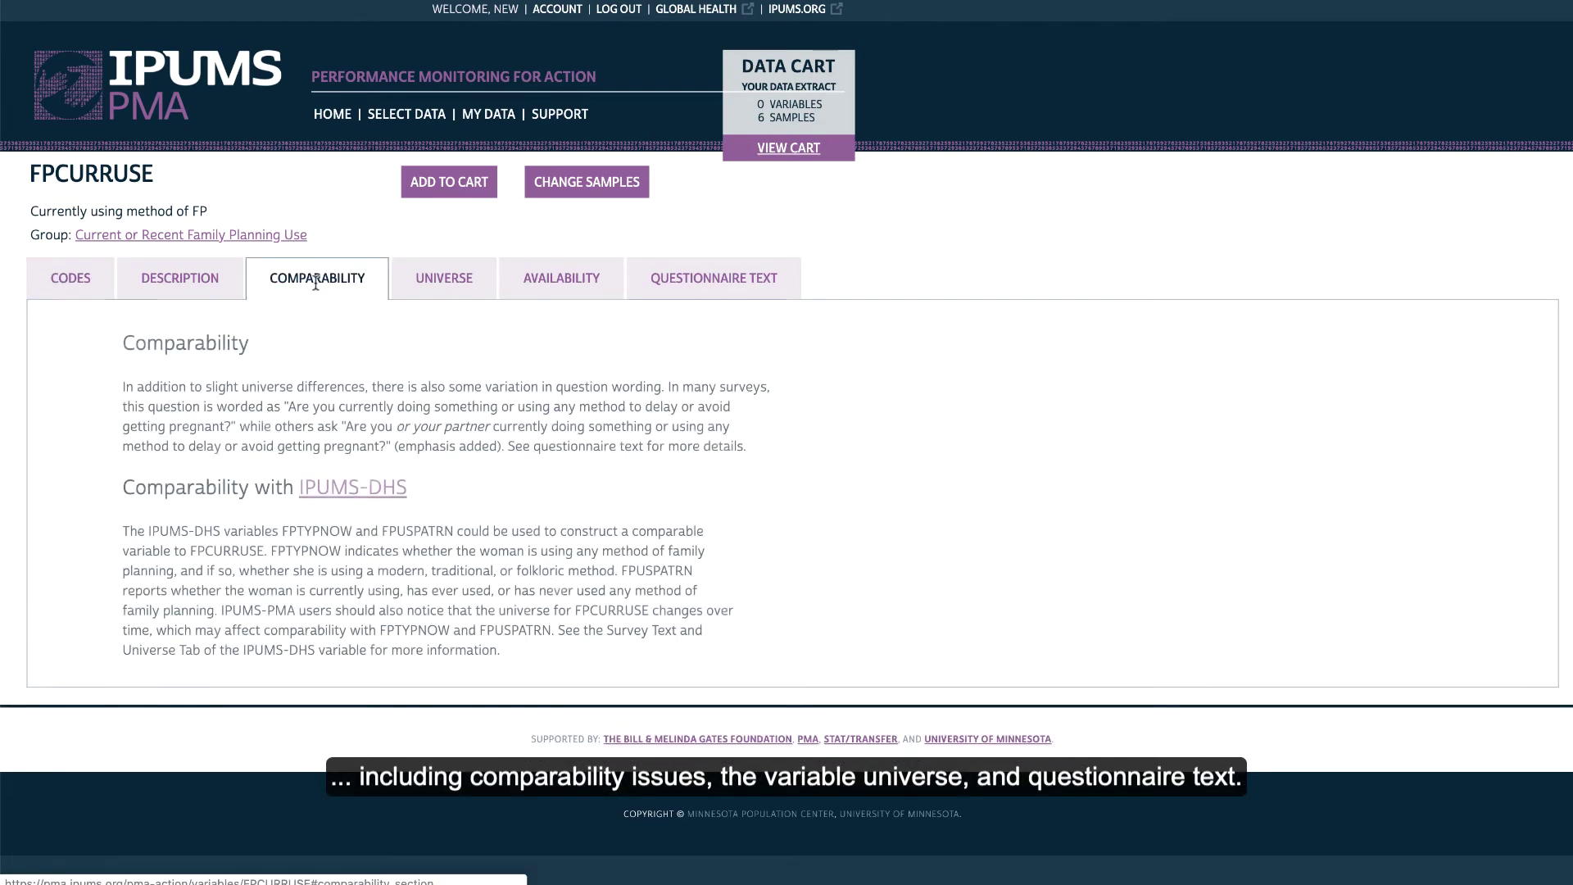
pyautogui.click(445, 295)
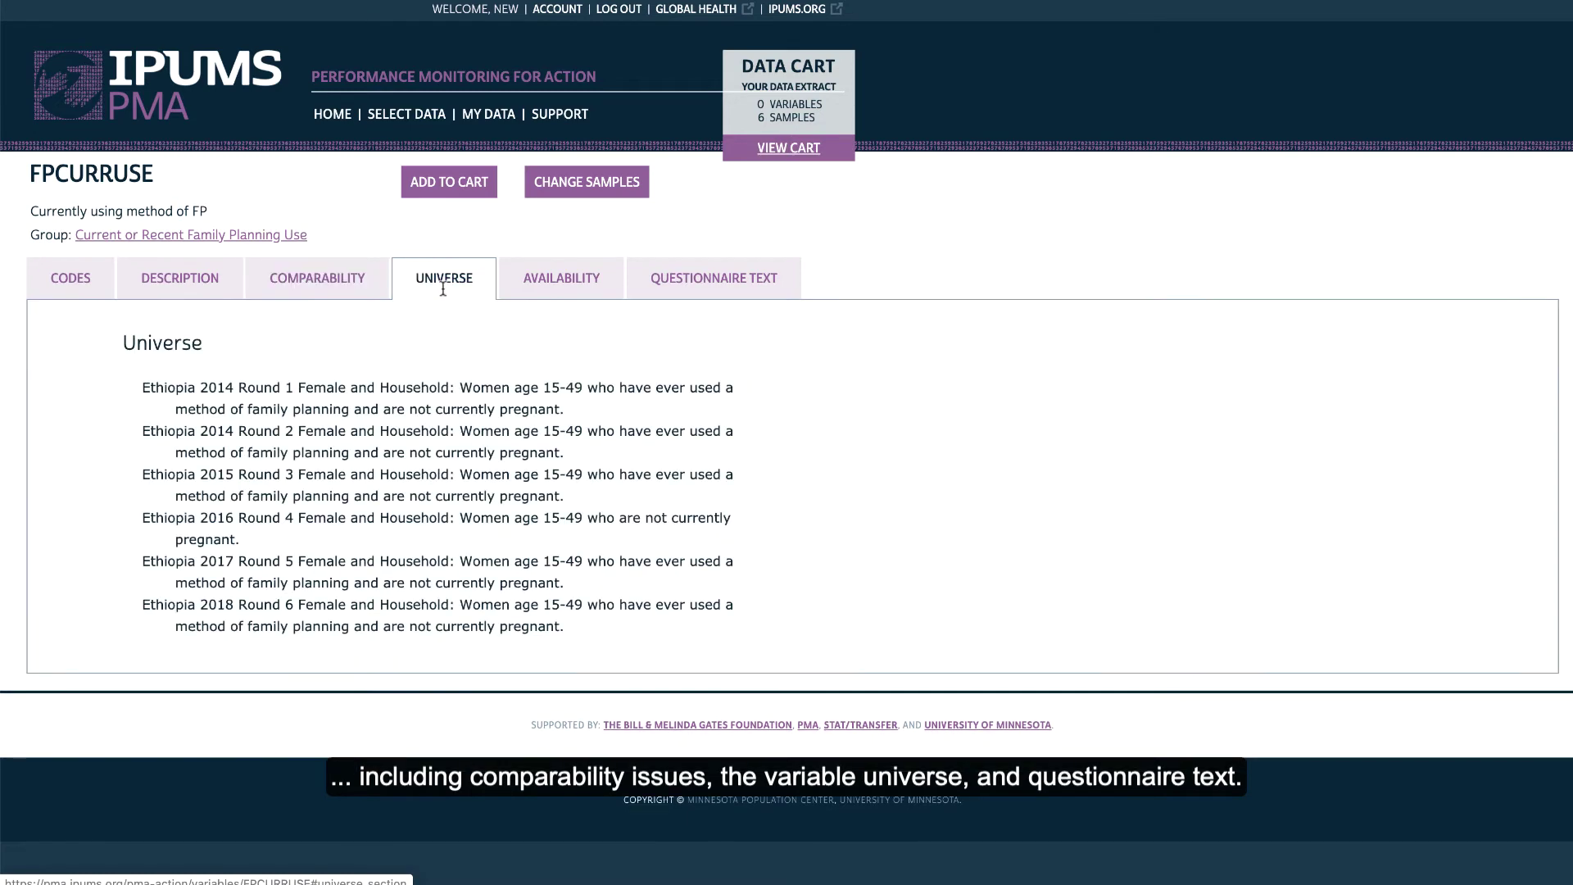
pyautogui.click(731, 289)
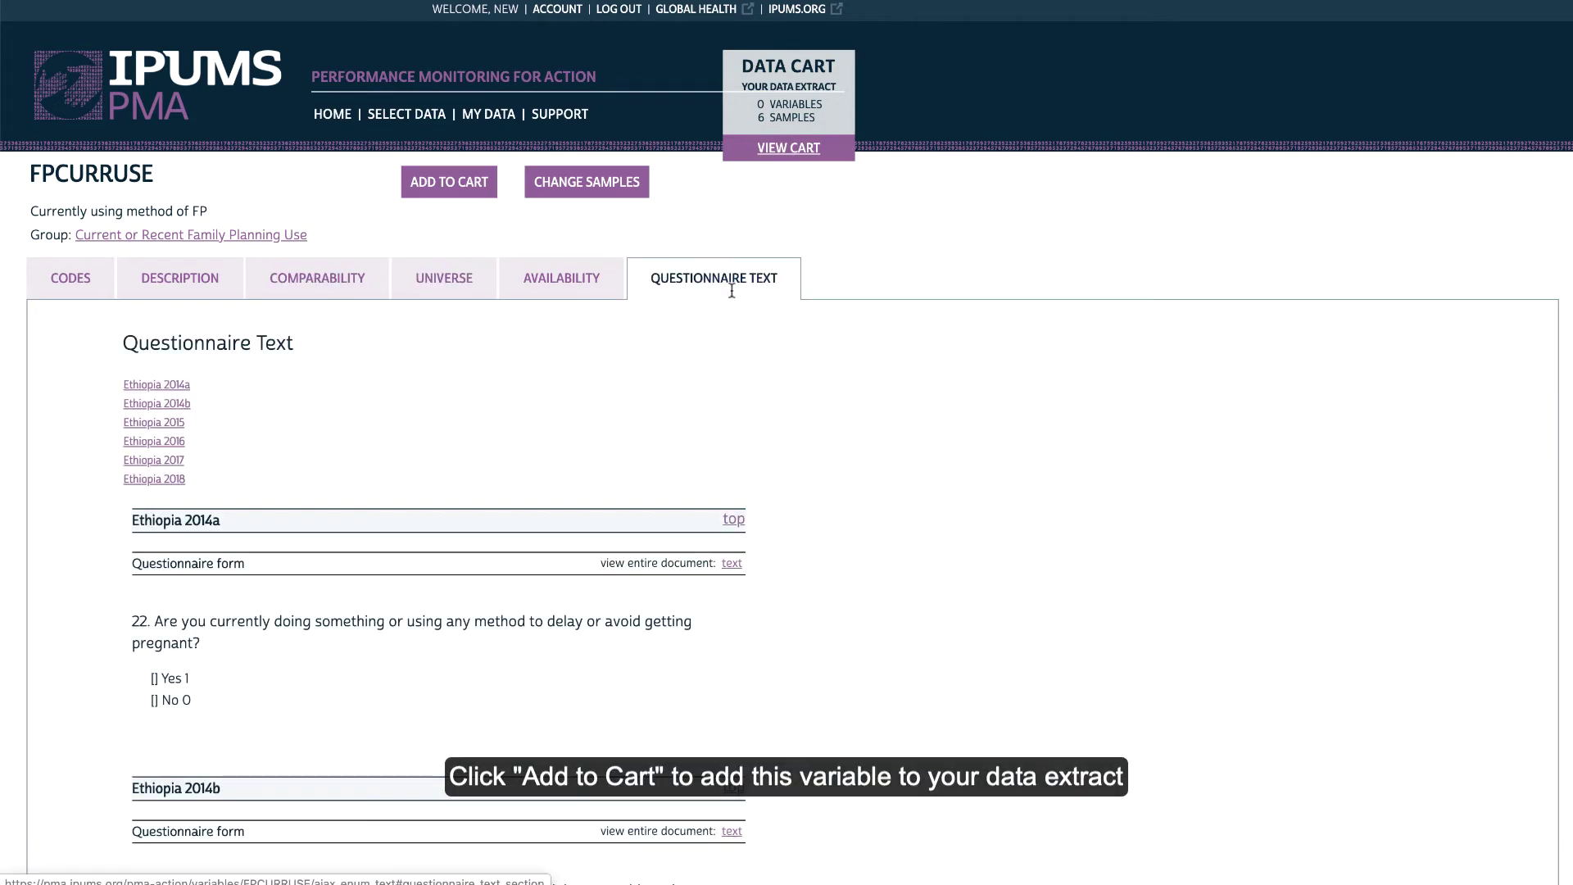
pyautogui.scroll(-3, 833, 402)
pyautogui.scroll(5, 833, 395)
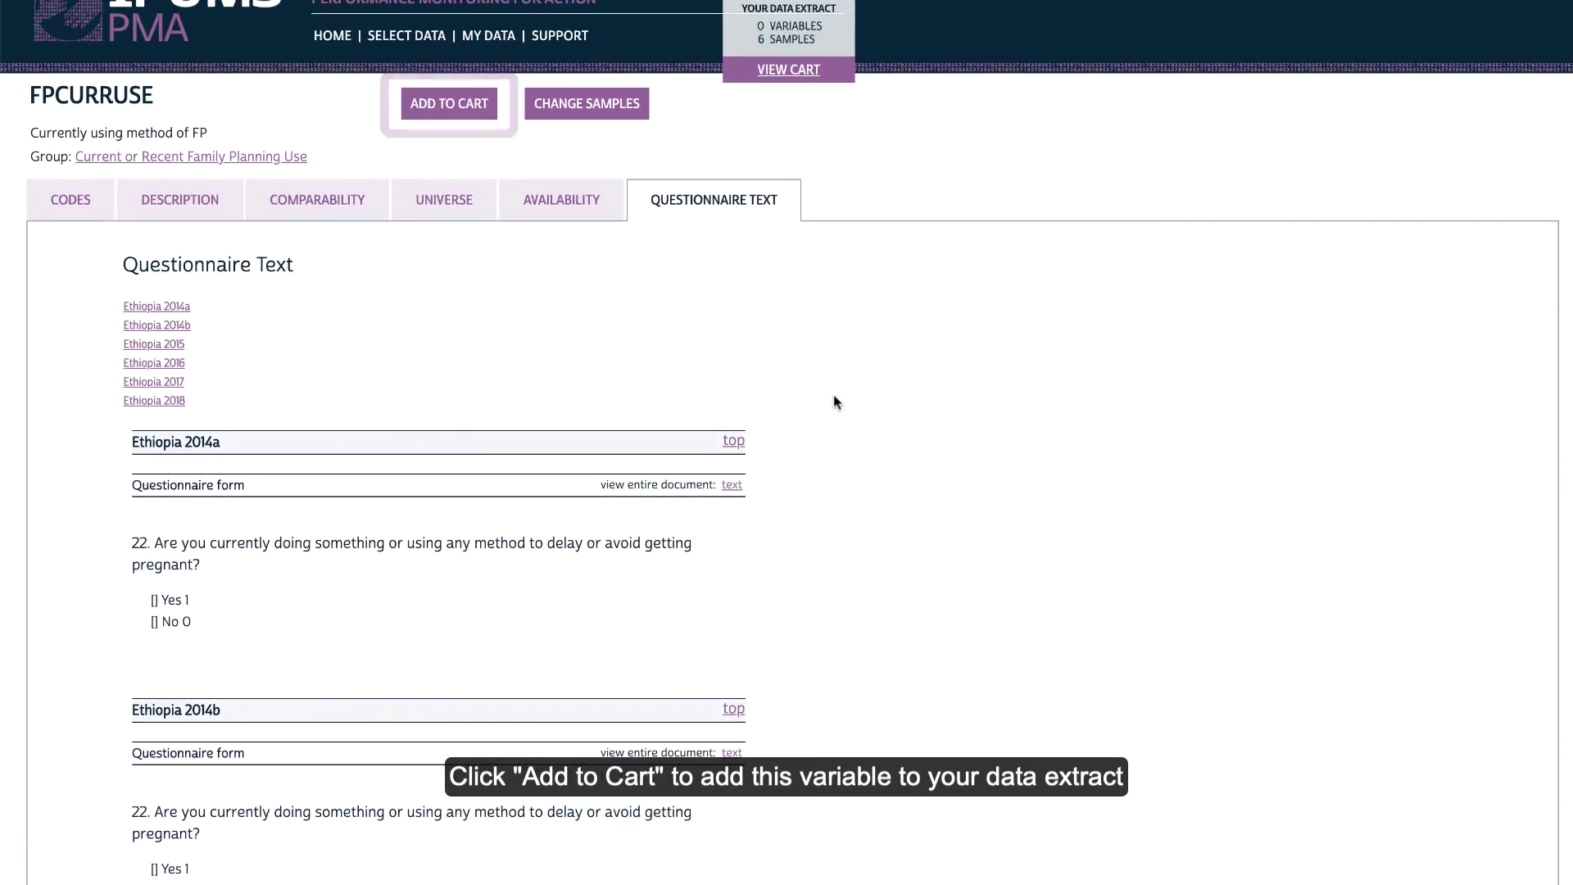
pyautogui.click(452, 107)
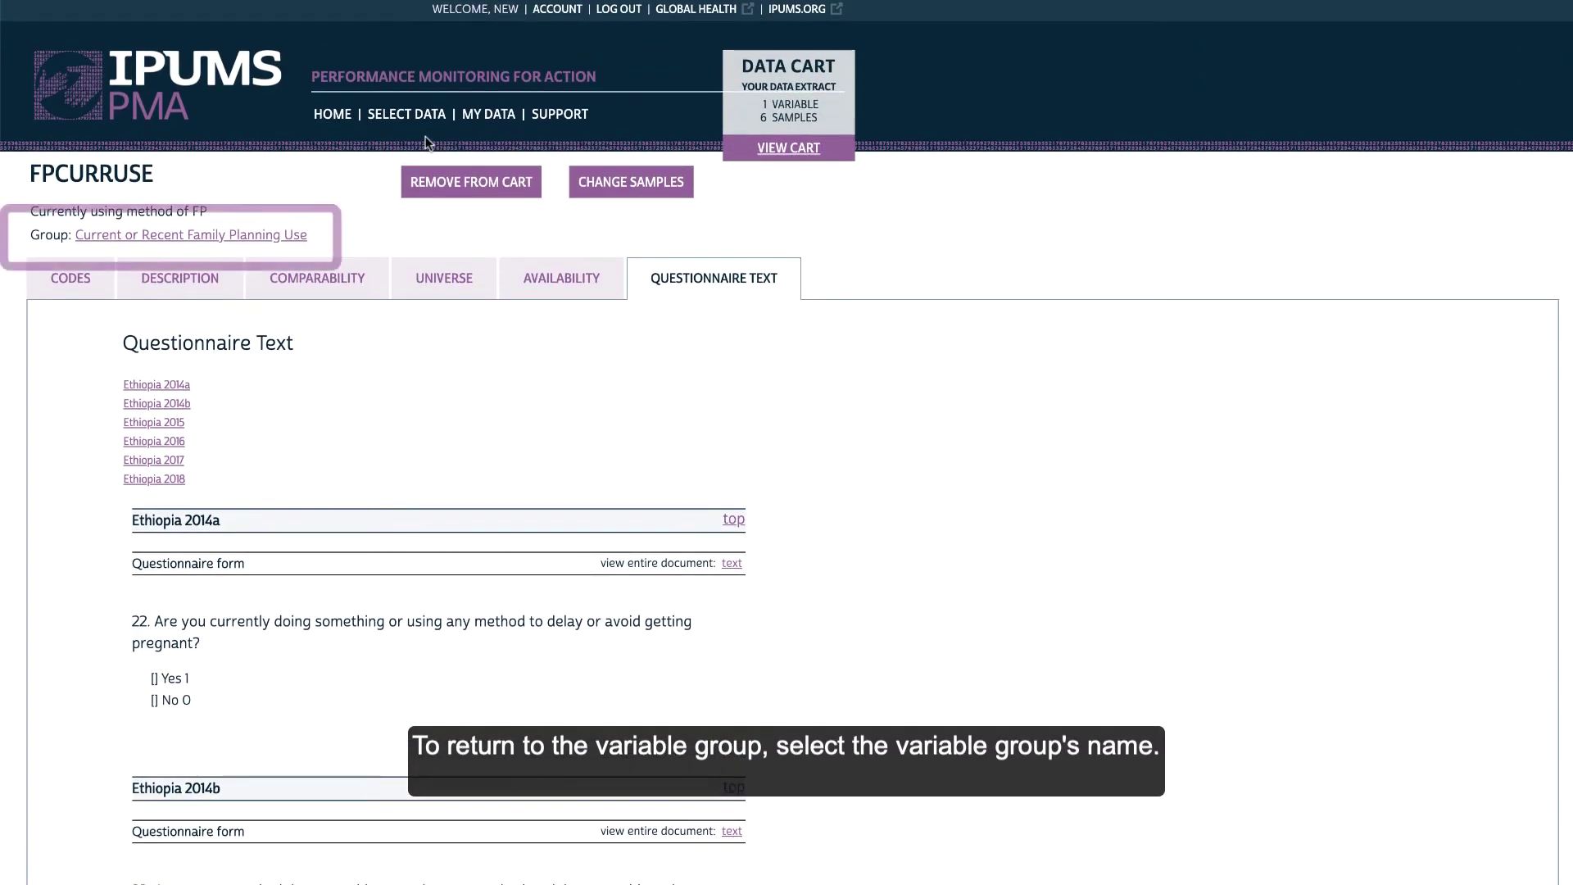
# Add CP, MCP and TCP from the Current or Recent Family Planning Use group, then view the cart
pyautogui.click(175, 238)
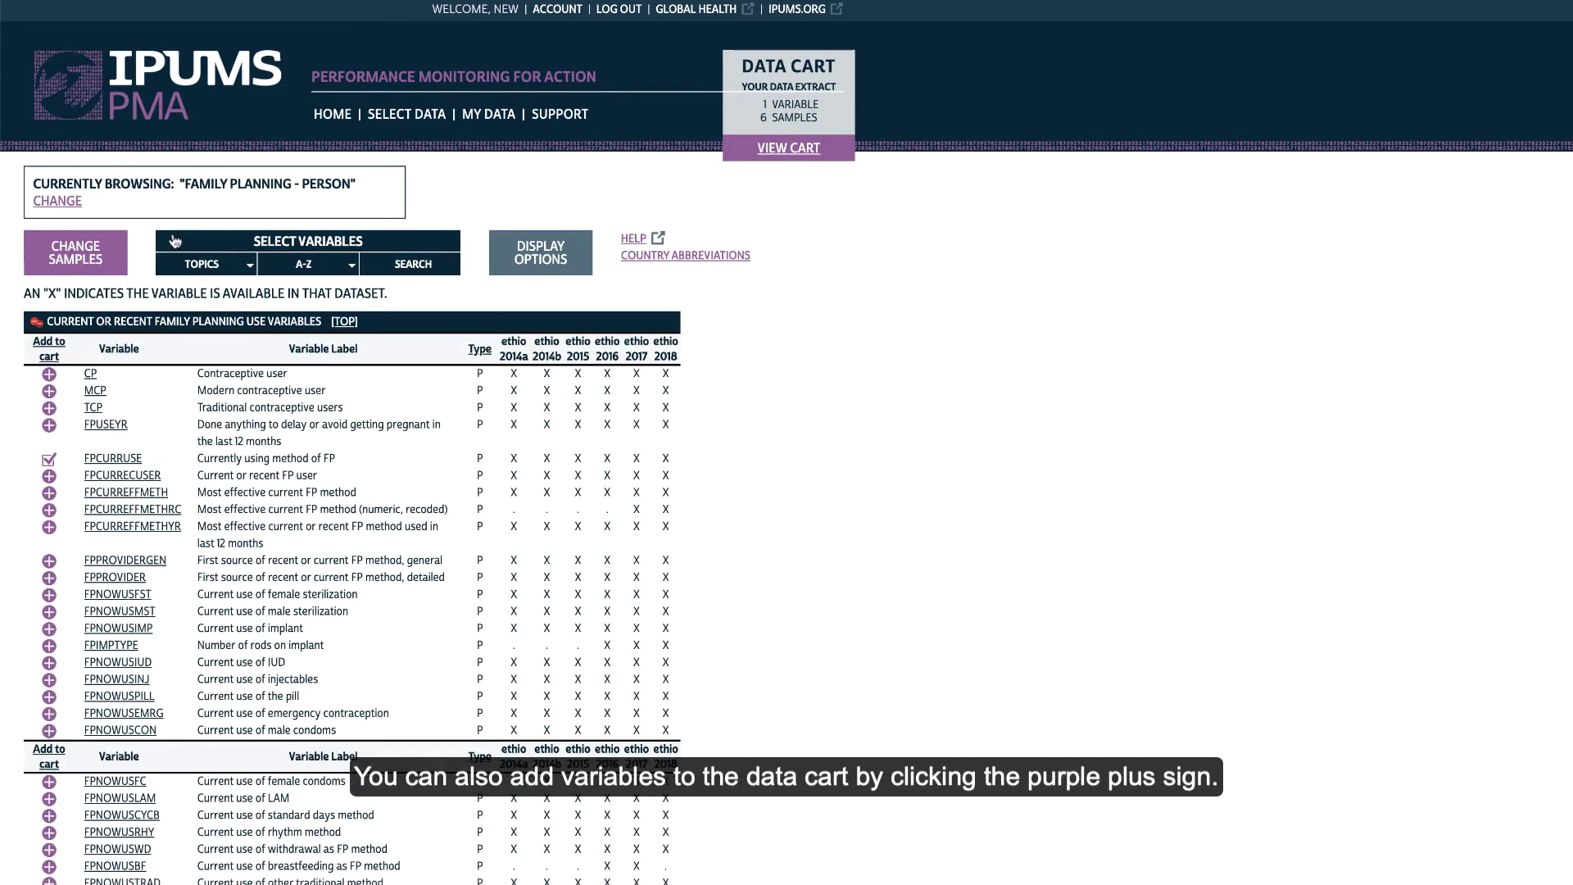
pyautogui.click(49, 375)
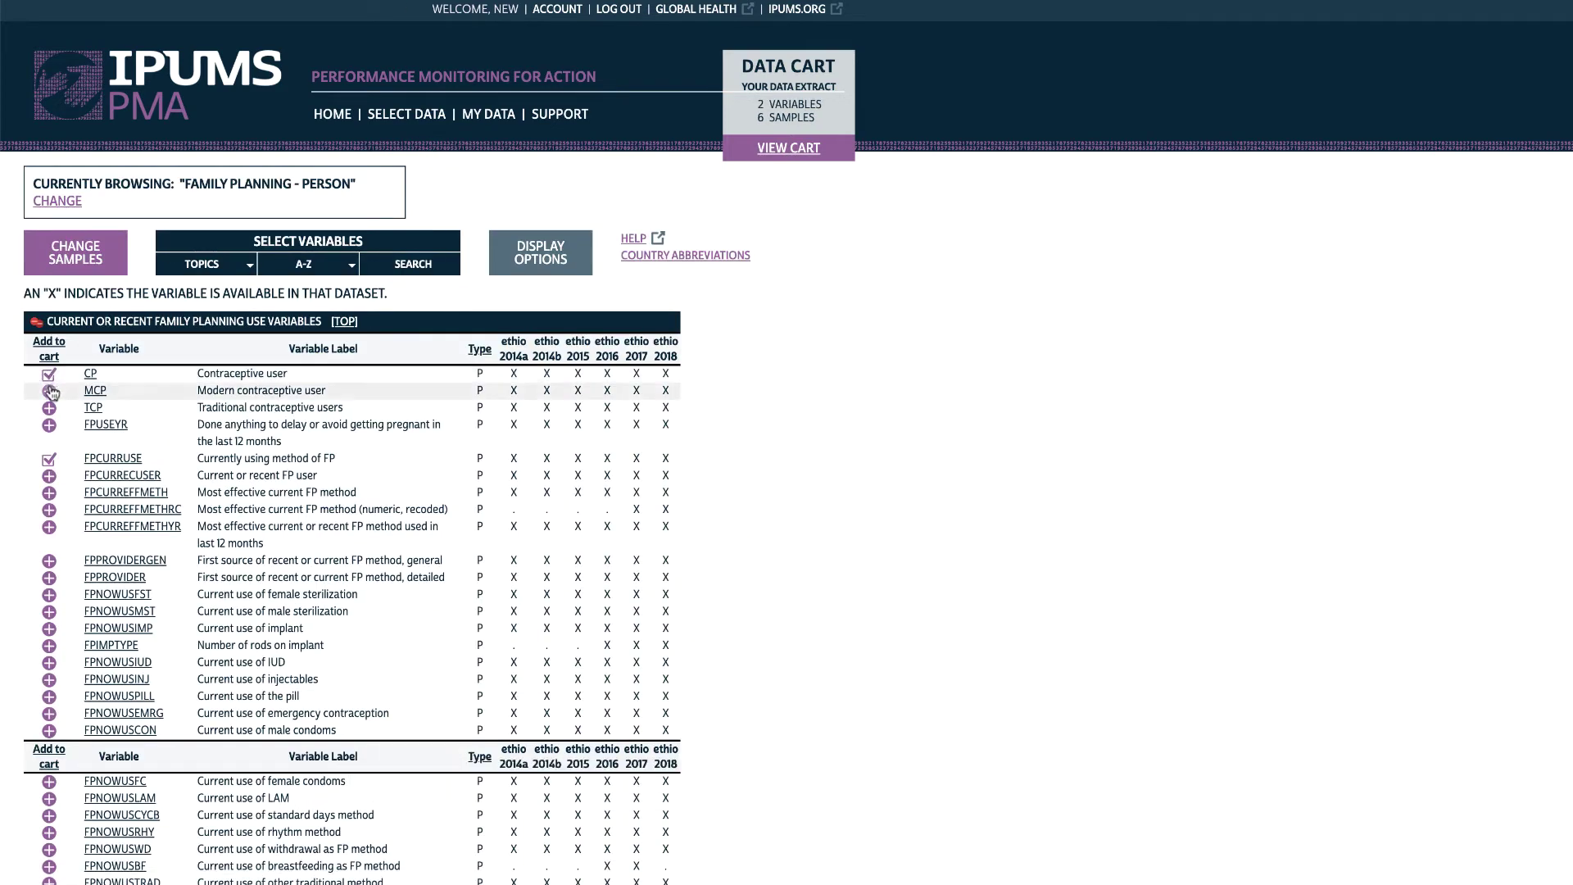
pyautogui.click(49, 391)
pyautogui.click(49, 408)
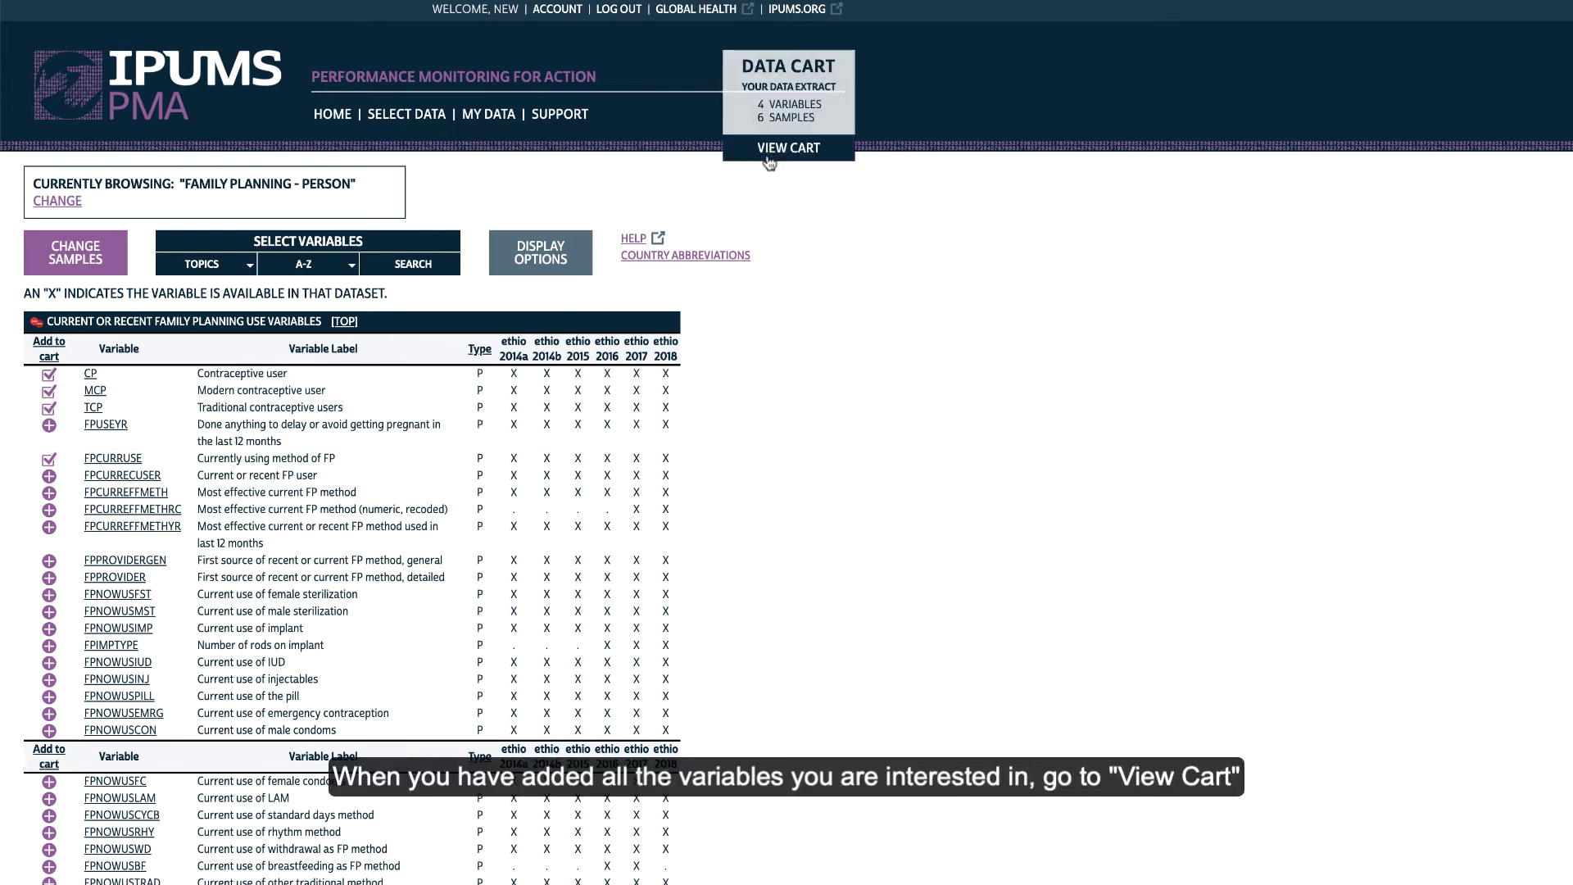
pyautogui.click(785, 148)
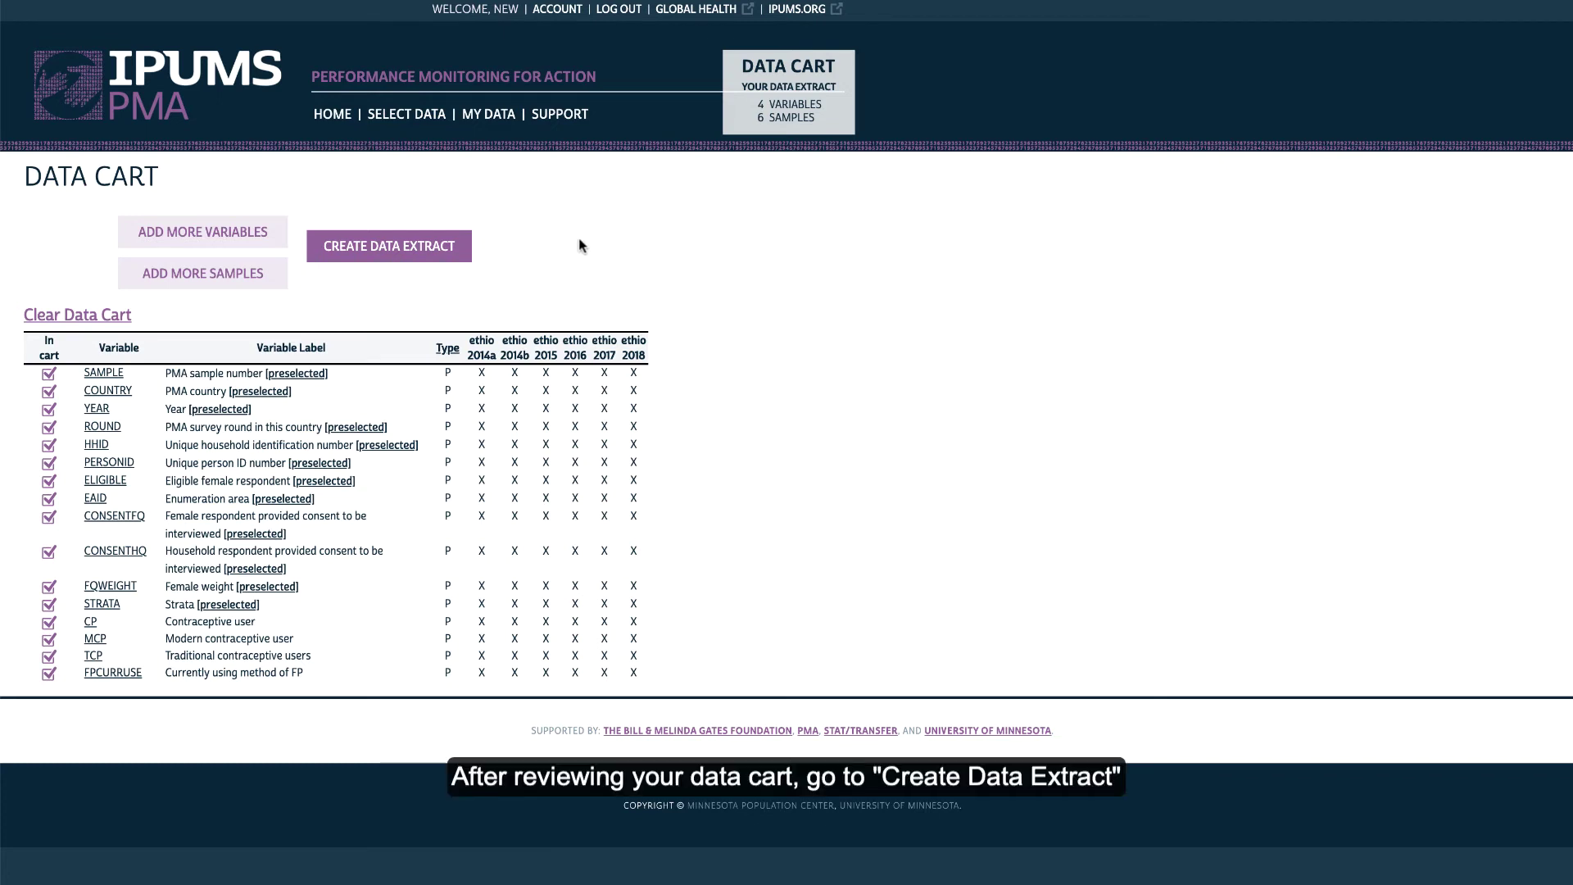
# Create the extract request, keeping fixed-width .dat format and Female Respondents sample members
pyautogui.click(429, 248)
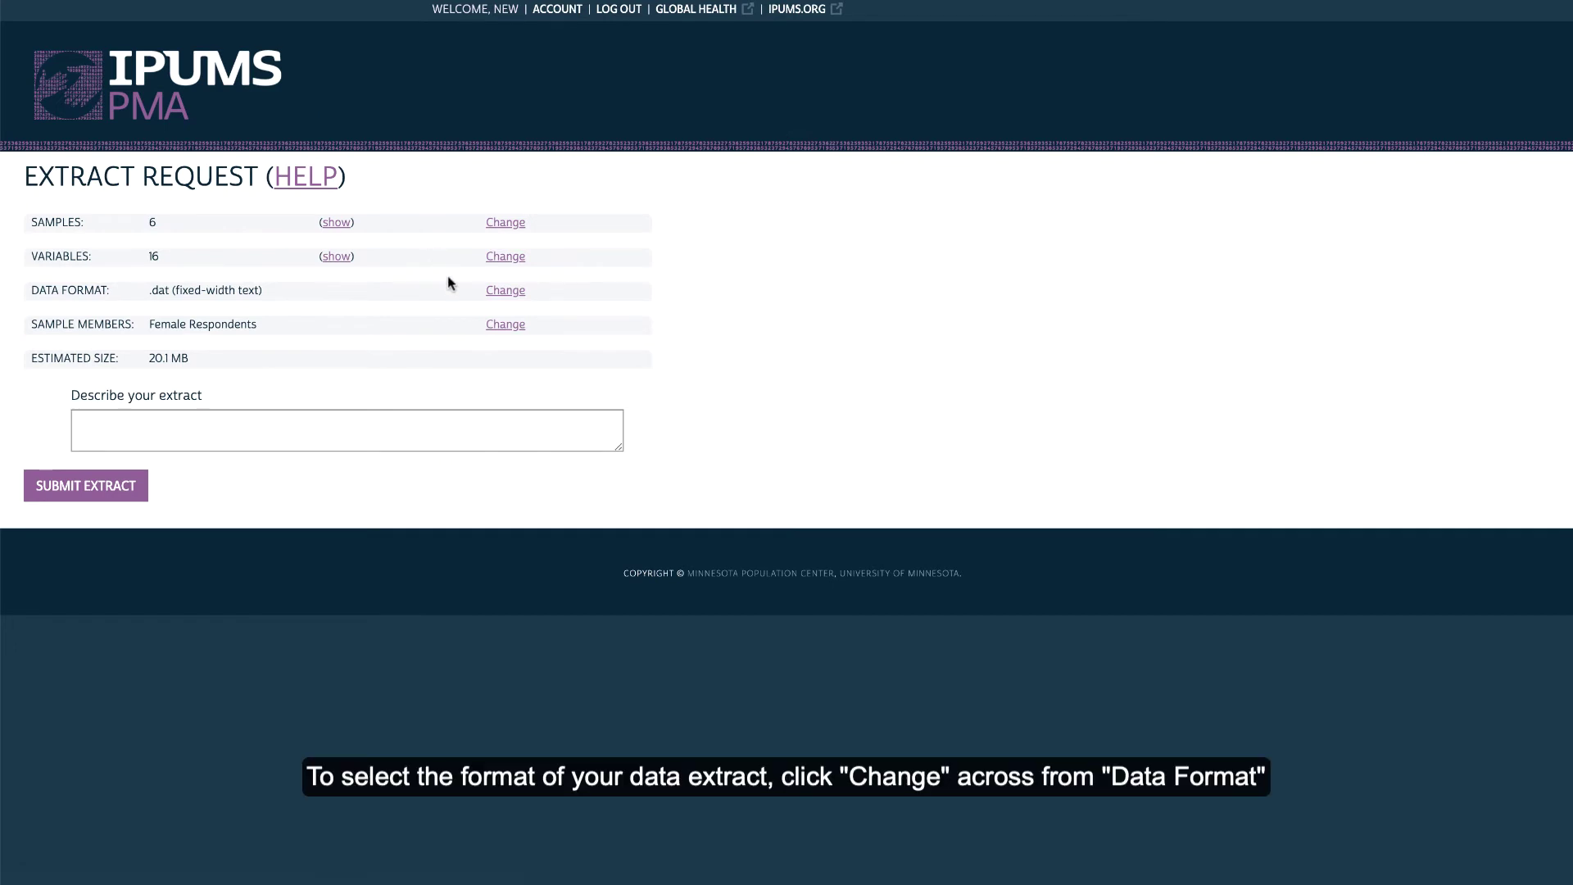
pyautogui.click(504, 291)
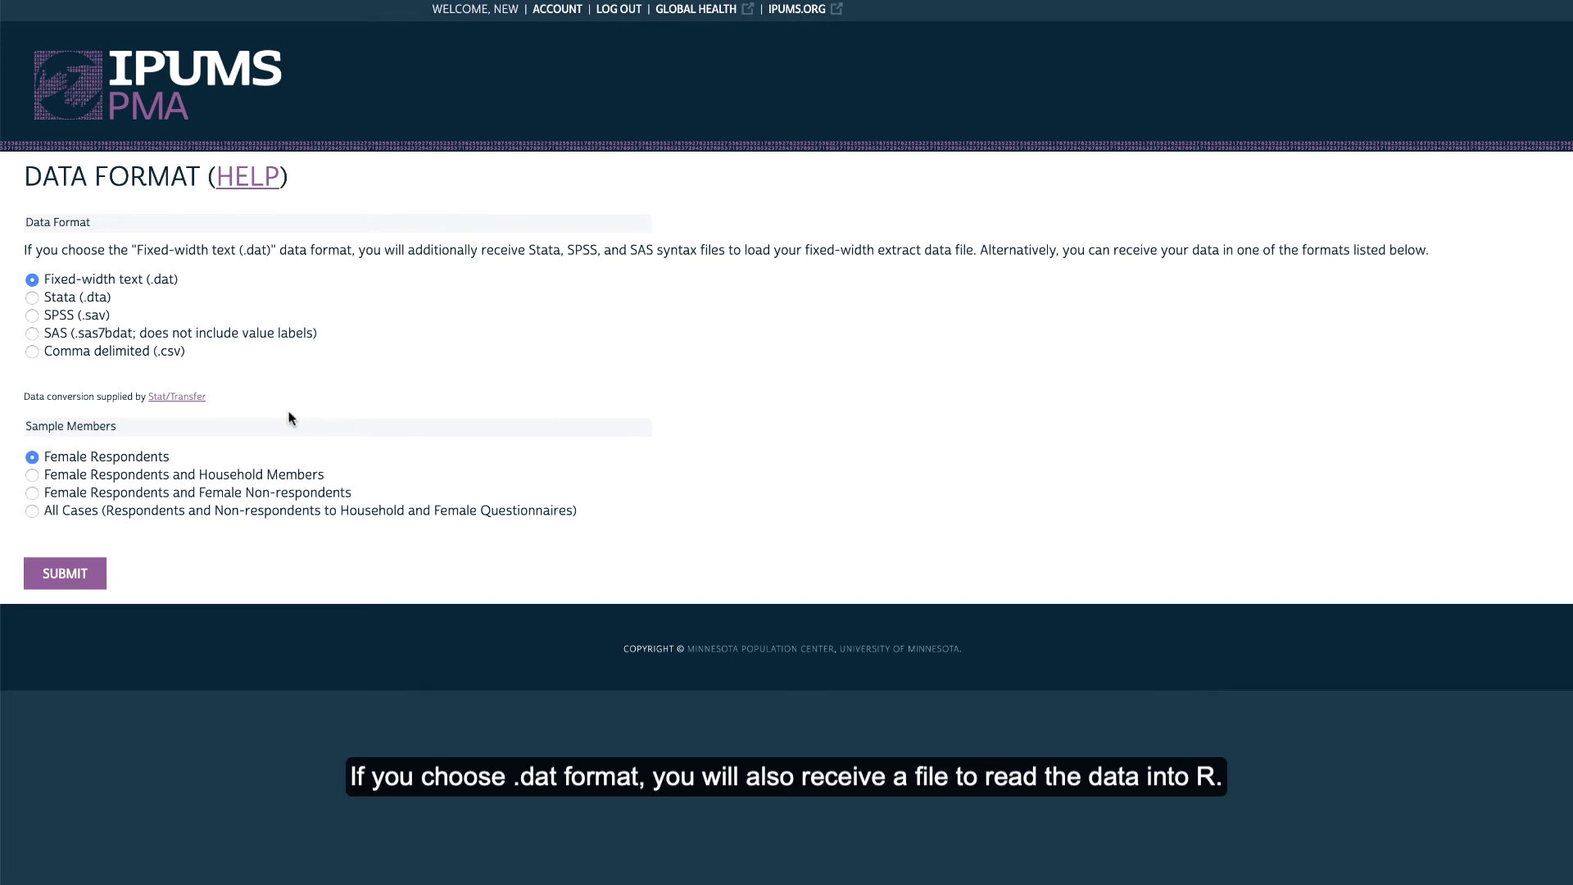
pyautogui.click(60, 572)
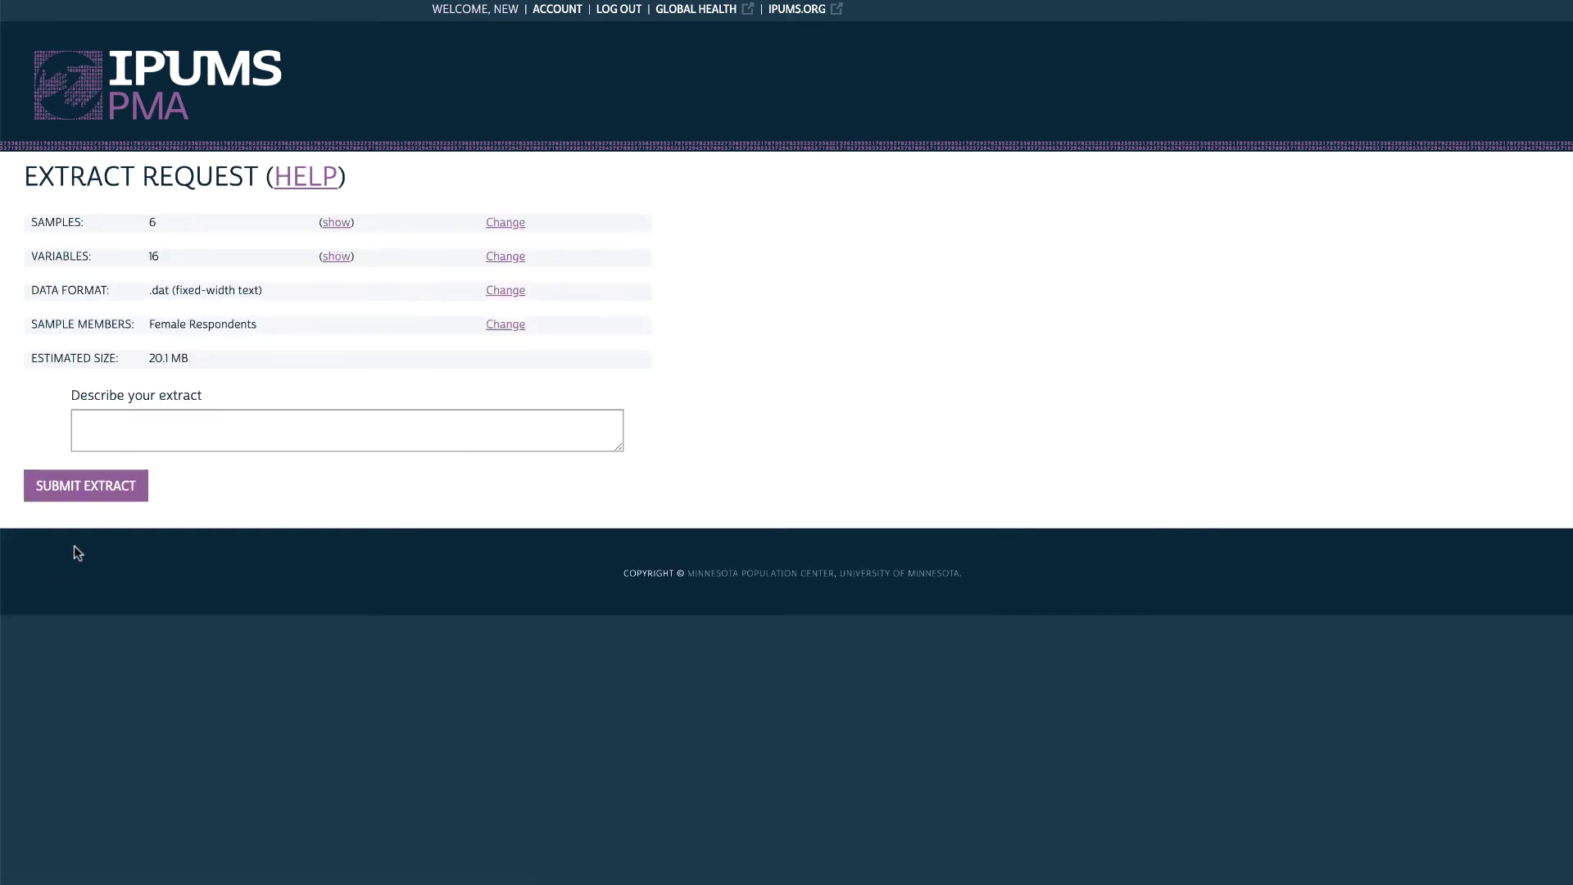
# Describe the extract as 'This is a sample extract for IPUMS PMA Extract Tutorial' and submit it
pyautogui.click(110, 433)
pyautogui.write('This is a sample extract for IPUMS PMA Extract Tutorial')
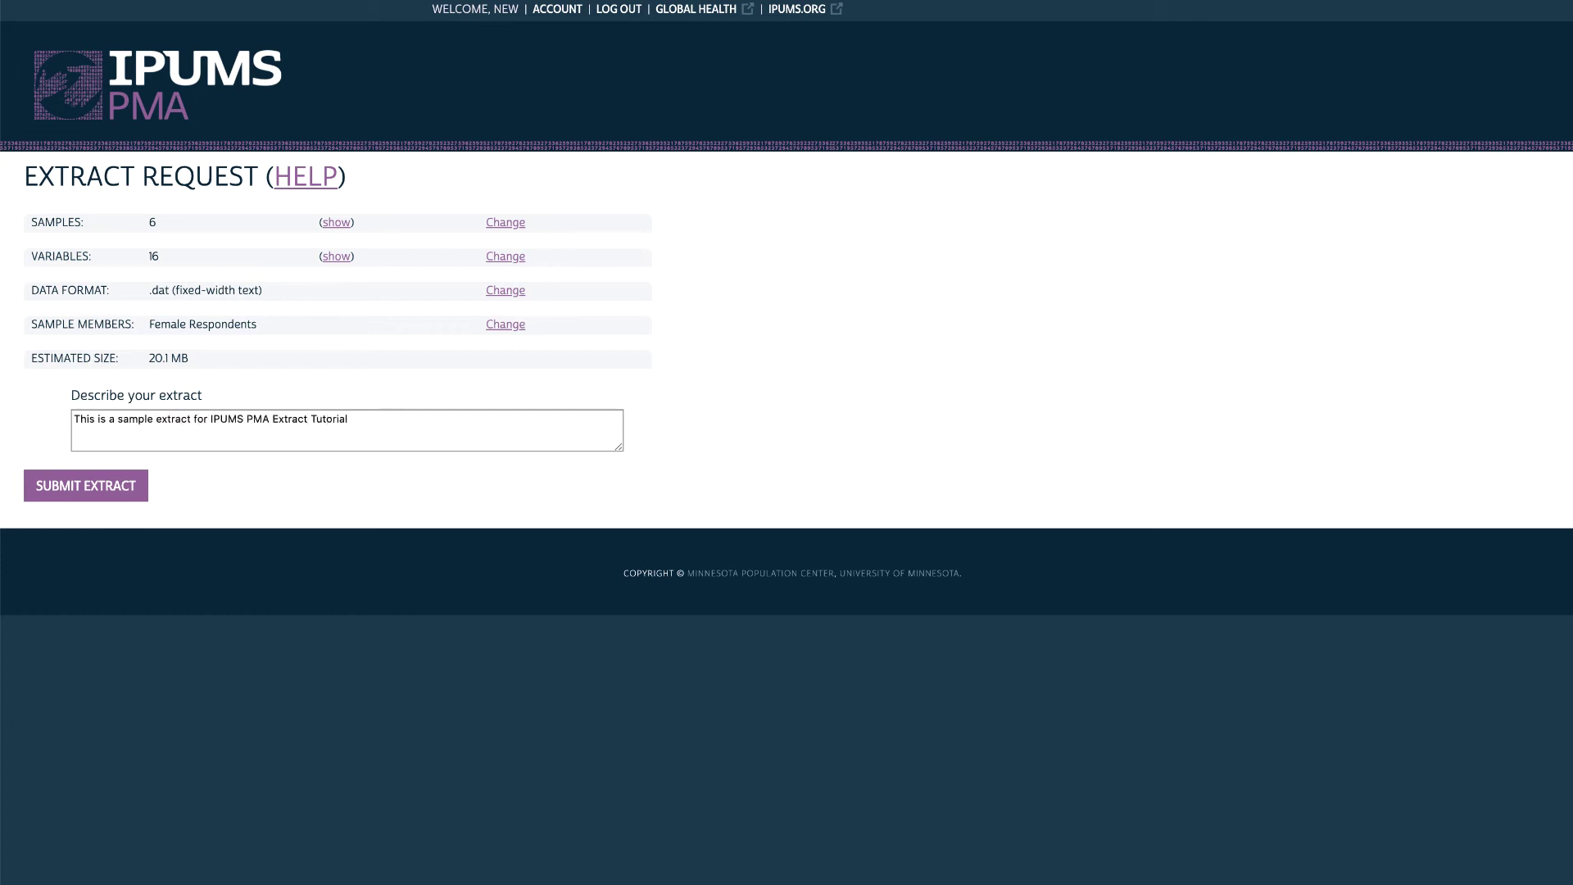
pyautogui.click(52, 493)
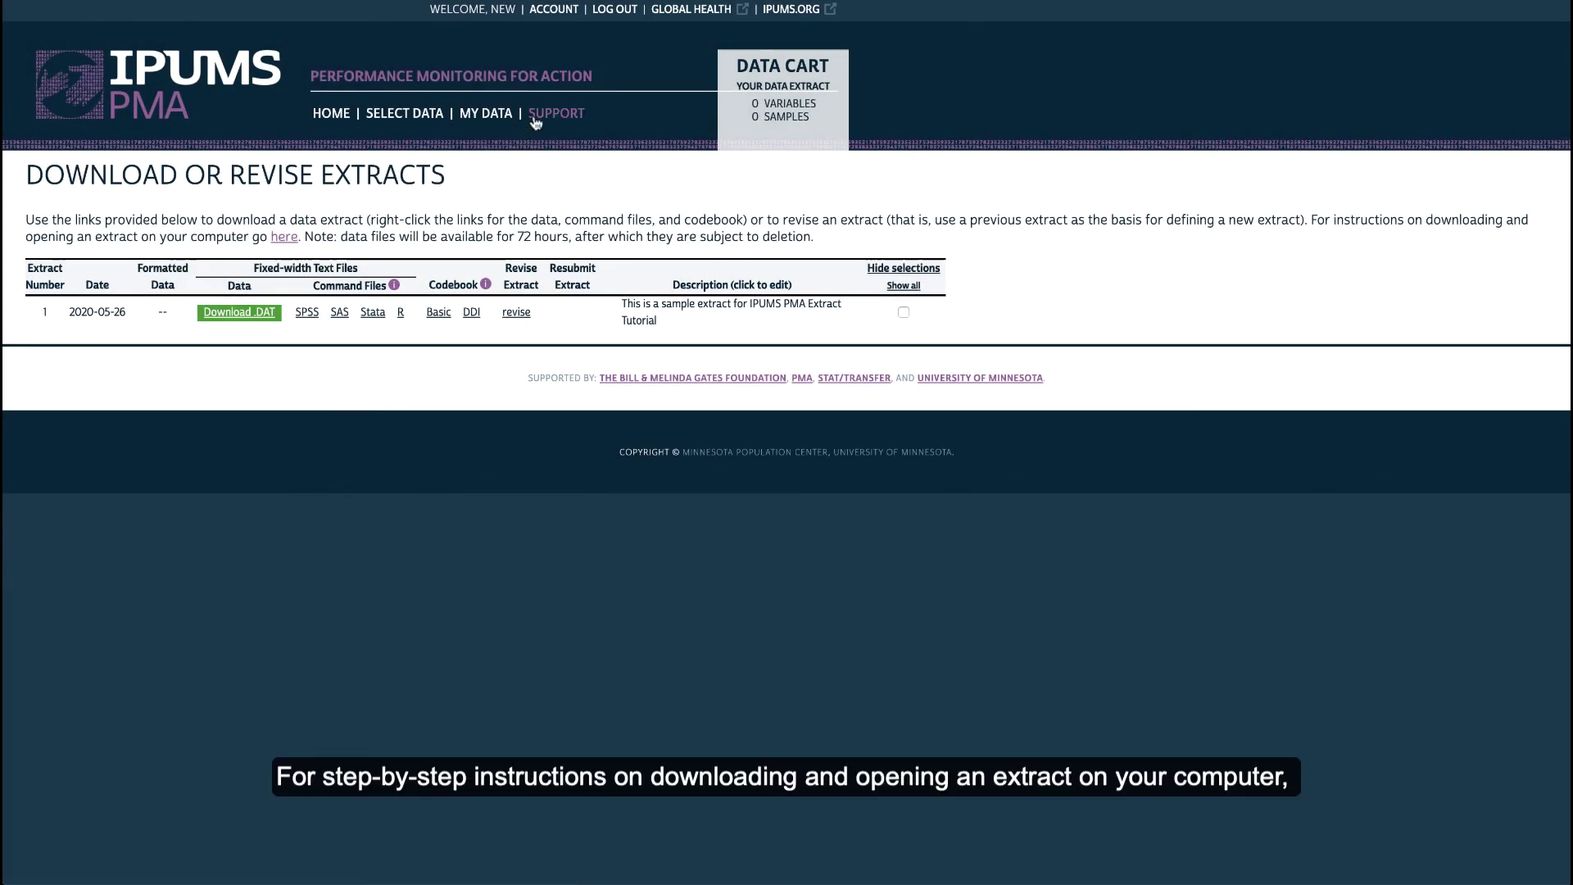
# Go to Support and open the Video Tutorials page
pyautogui.click(537, 115)
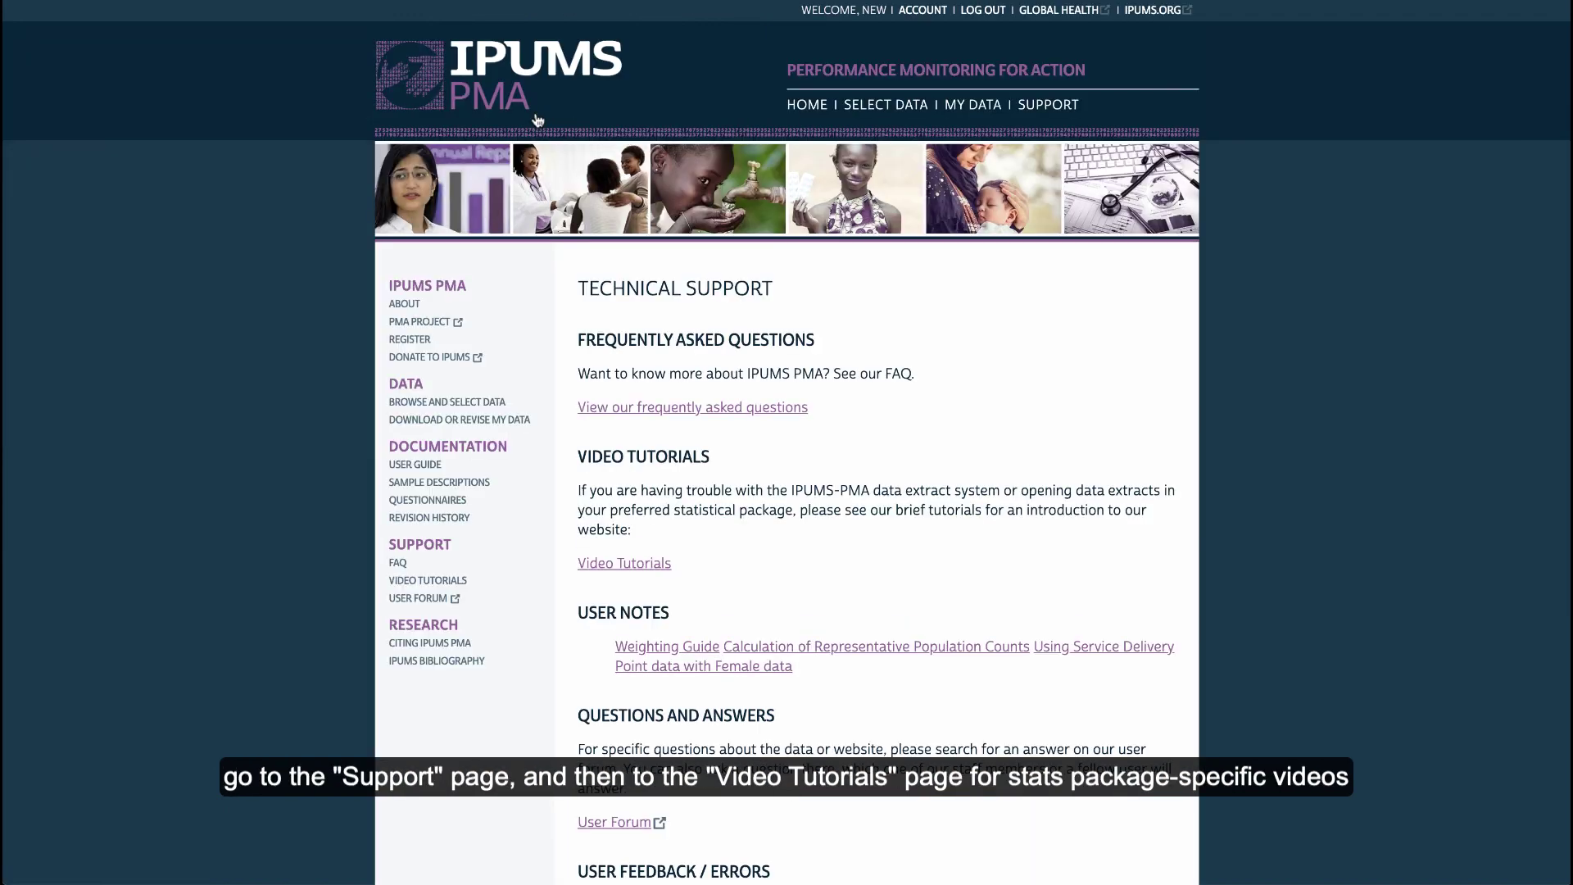
pyautogui.click(599, 565)
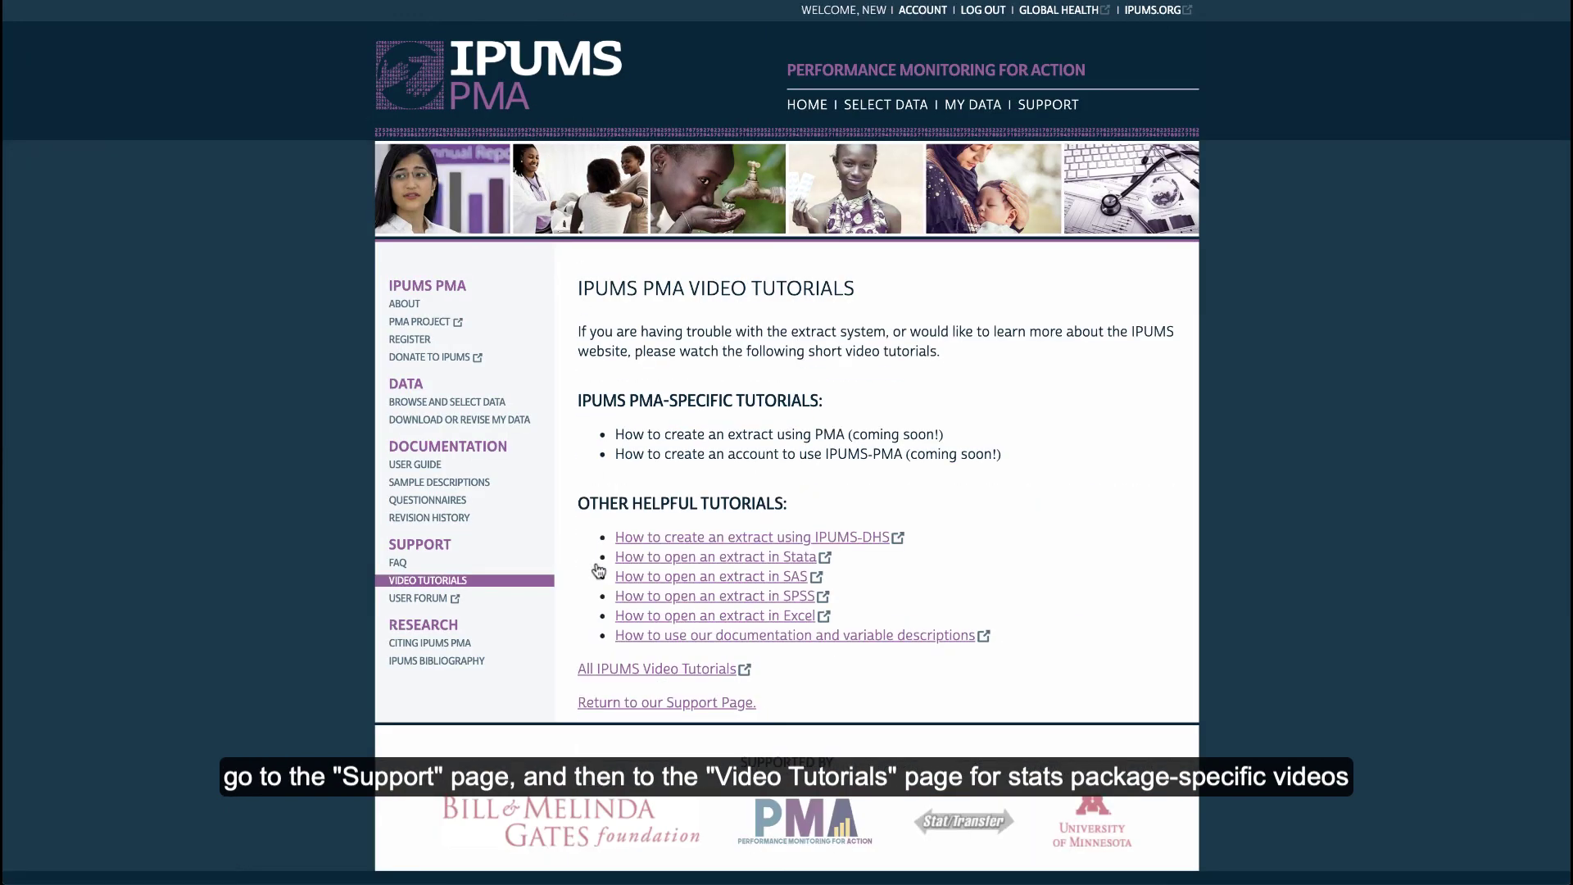